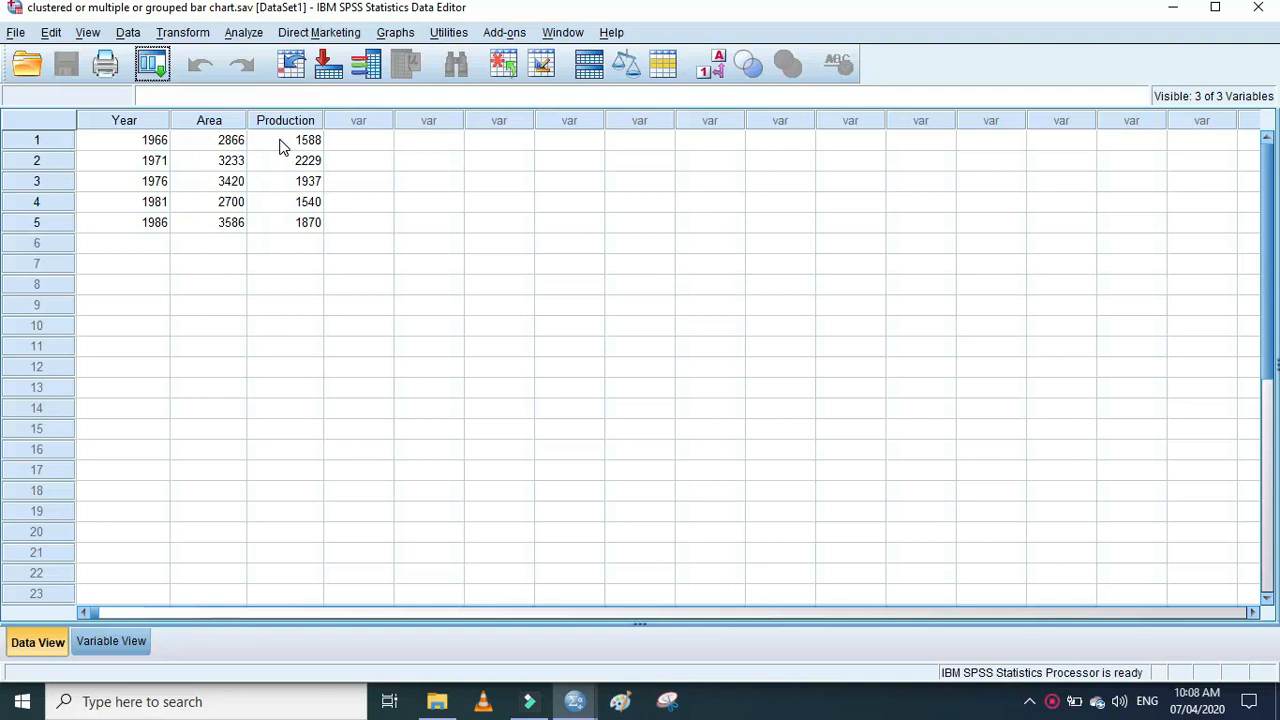
Start a legacy clustered bar chart with the data given as values of individual cases
left_click(400, 34)
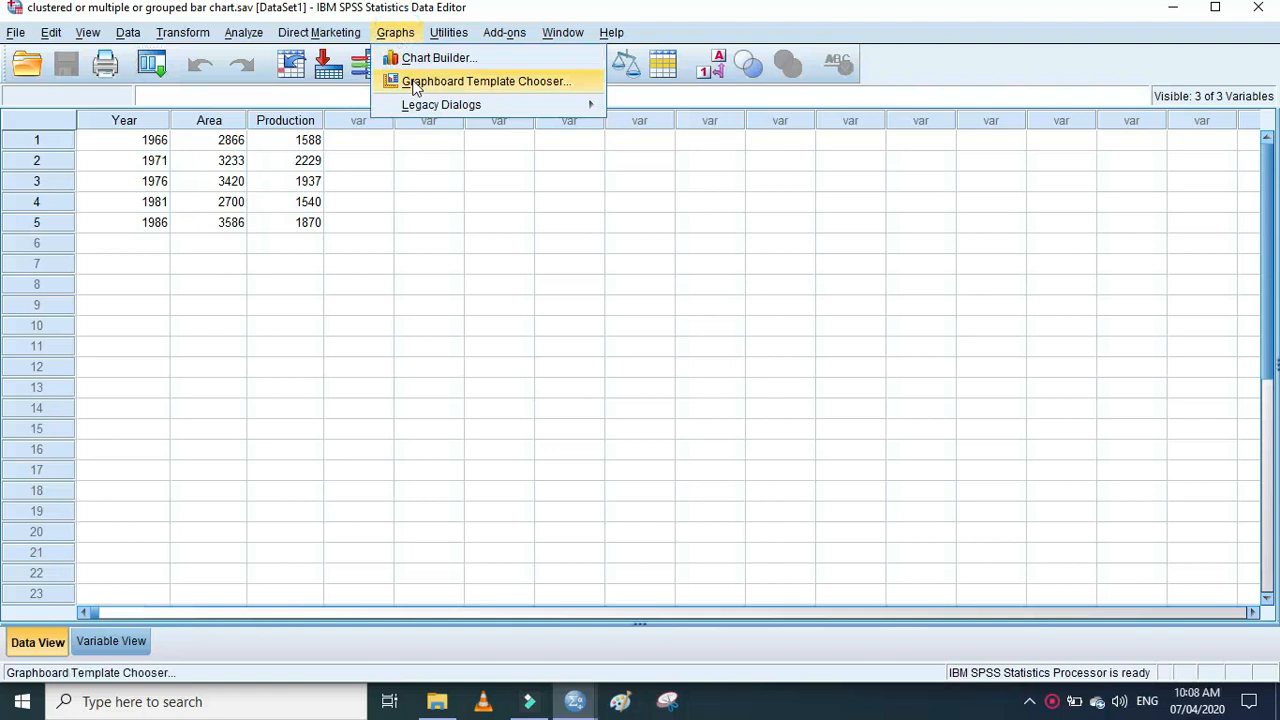
mouse_move(425, 108)
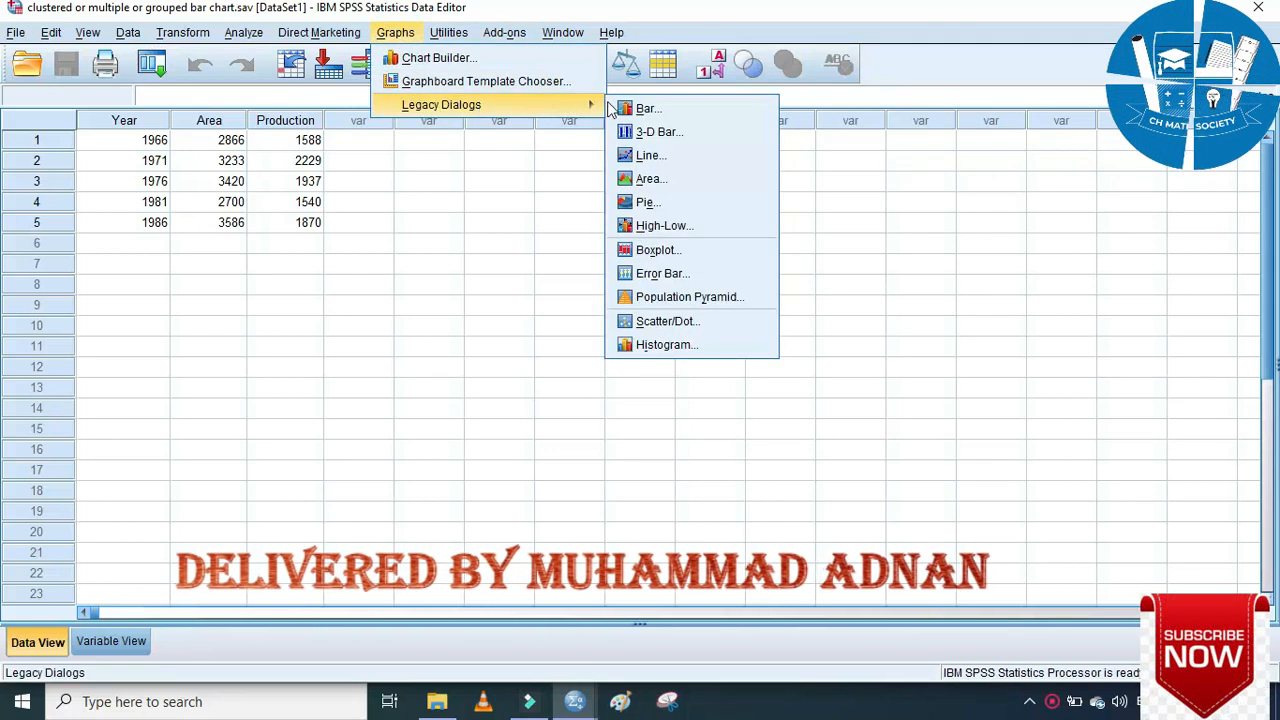
left_click(645, 108)
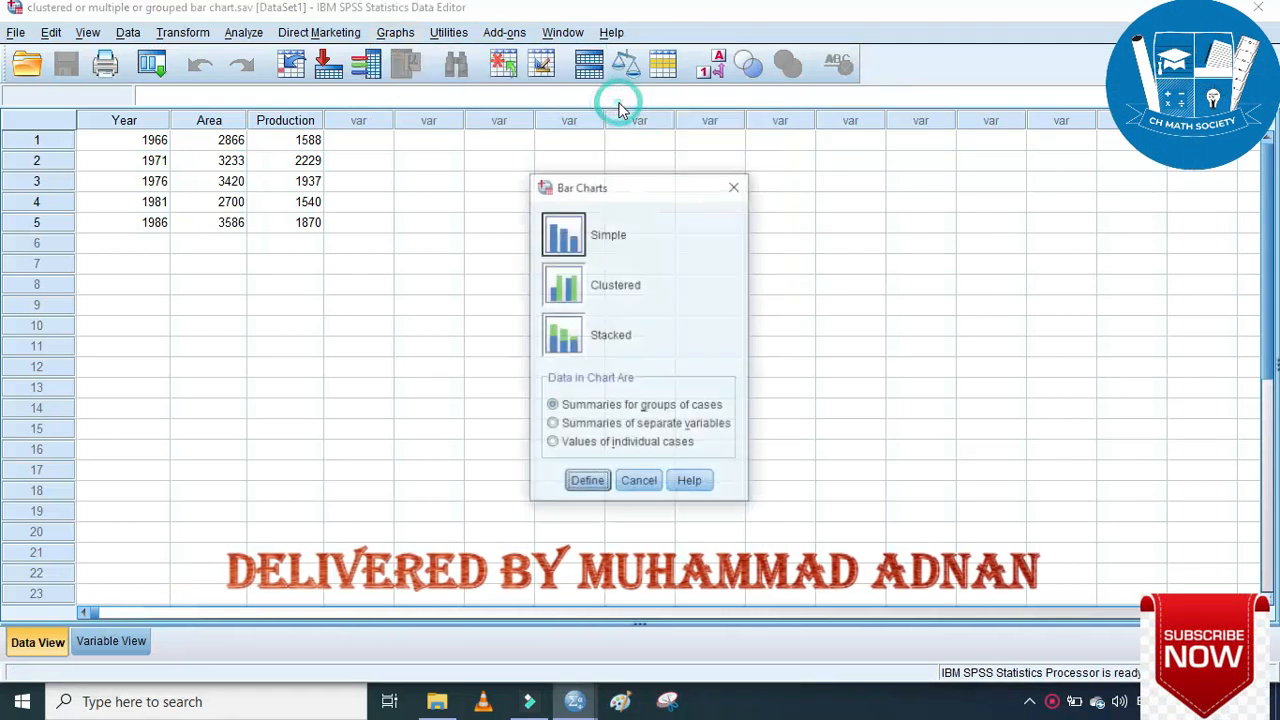
left_click(572, 290)
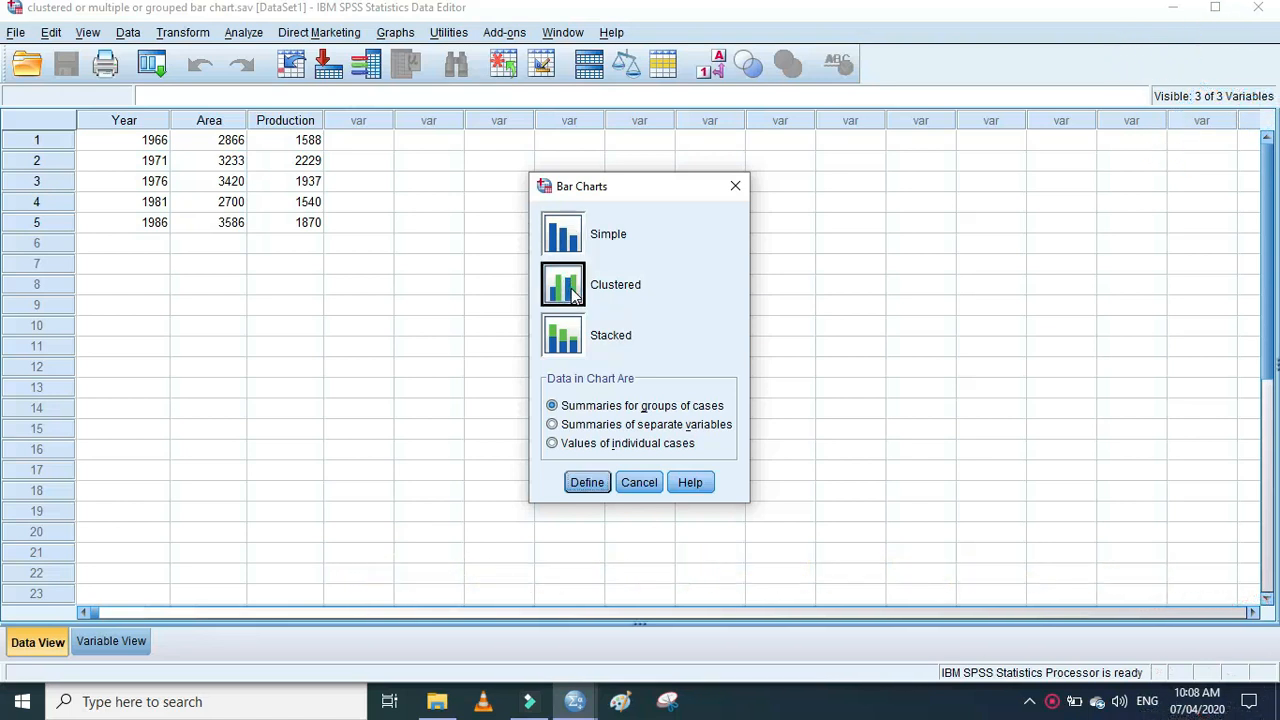
left_click(550, 450)
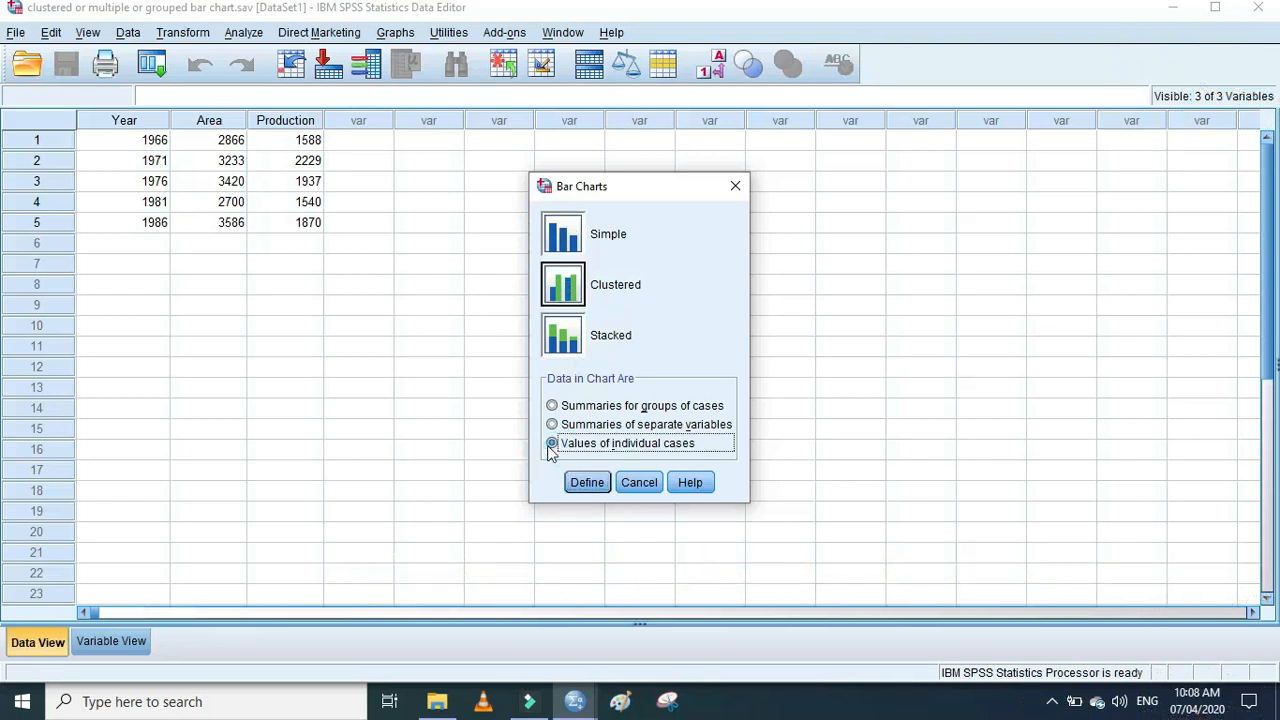
left_click(586, 483)
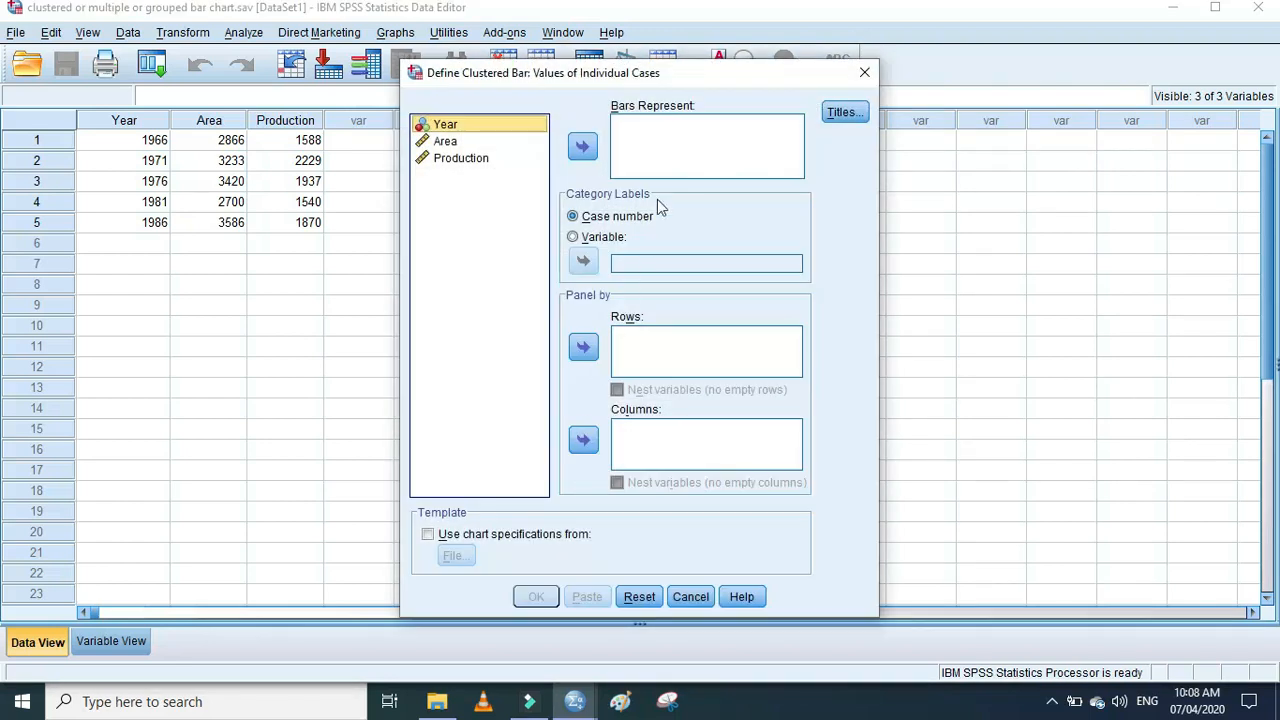
Set the Area and Production variables as what the bars represent
double_click(462, 144)
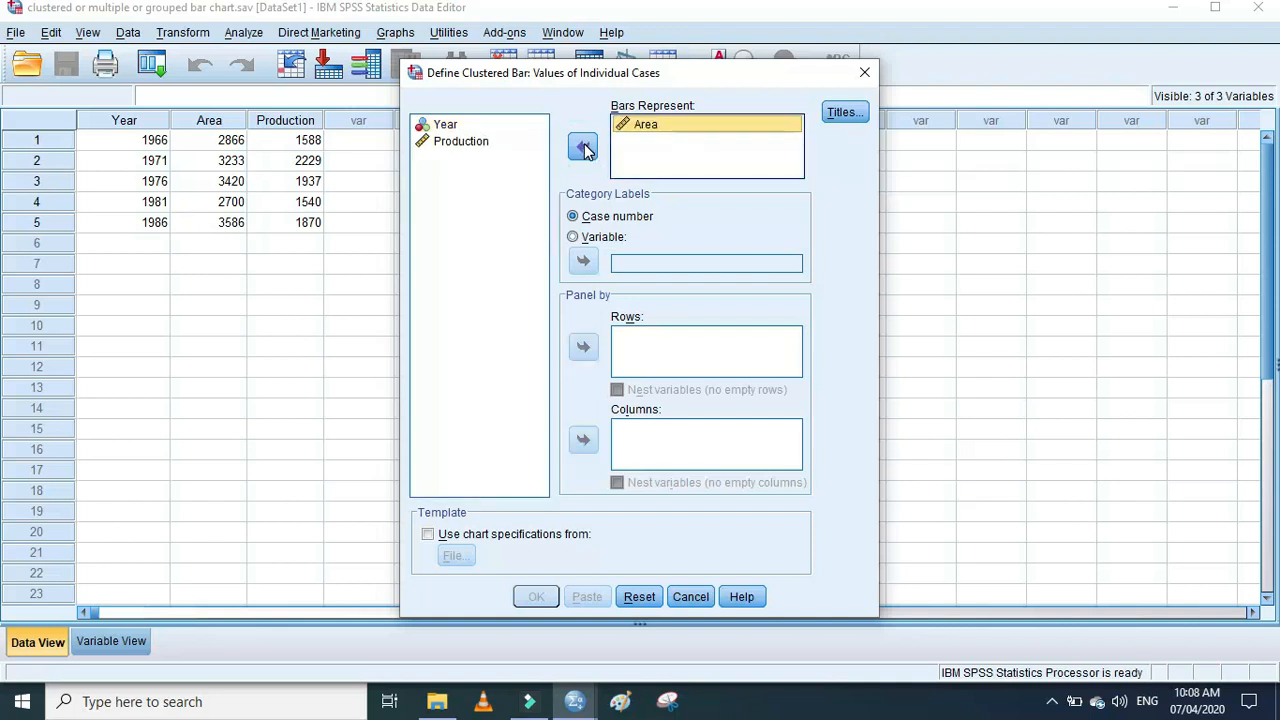
left_click(462, 143)
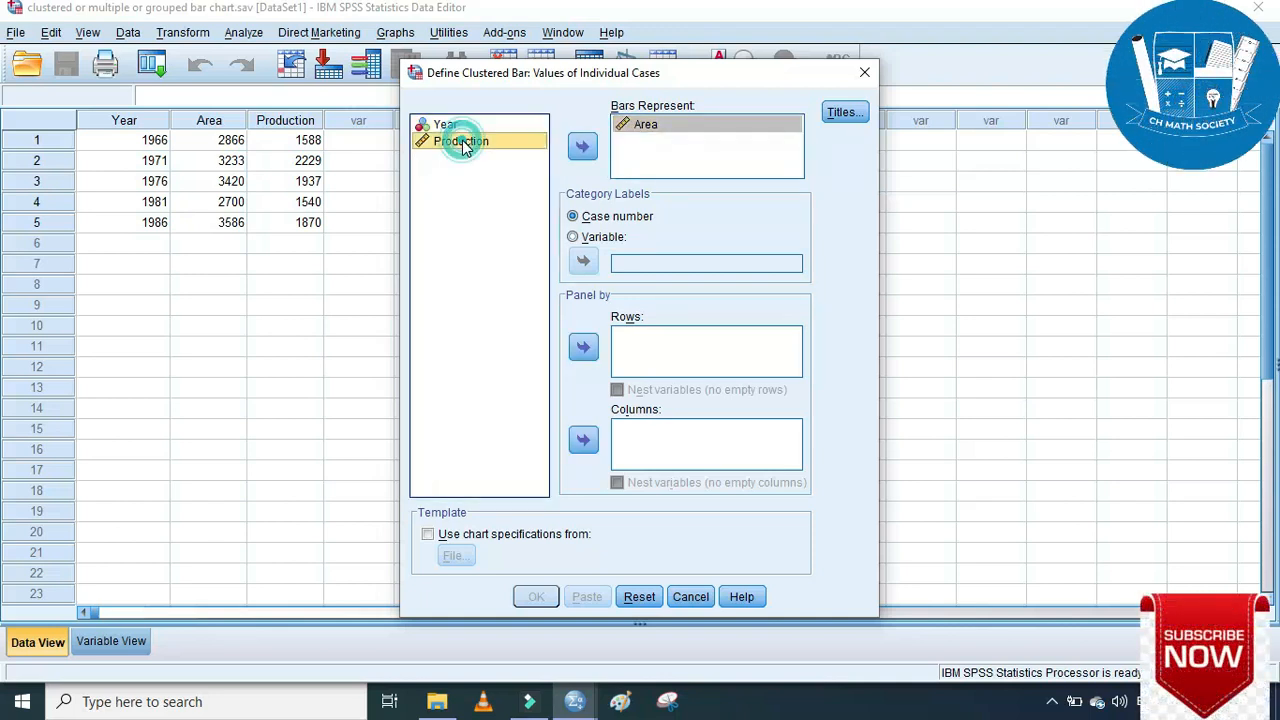
left_click(582, 148)
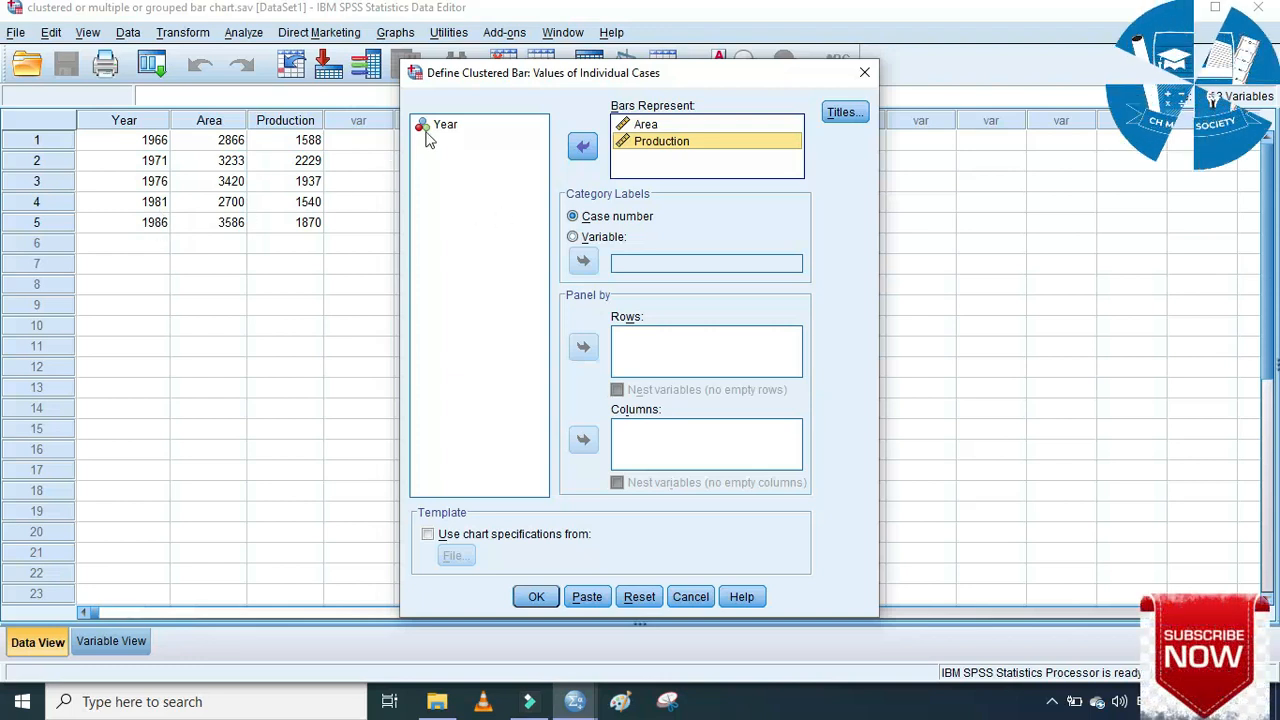
Use the Year variable for the category labels and generate the clustered bar chart
left_click(456, 130)
left_click(600, 237)
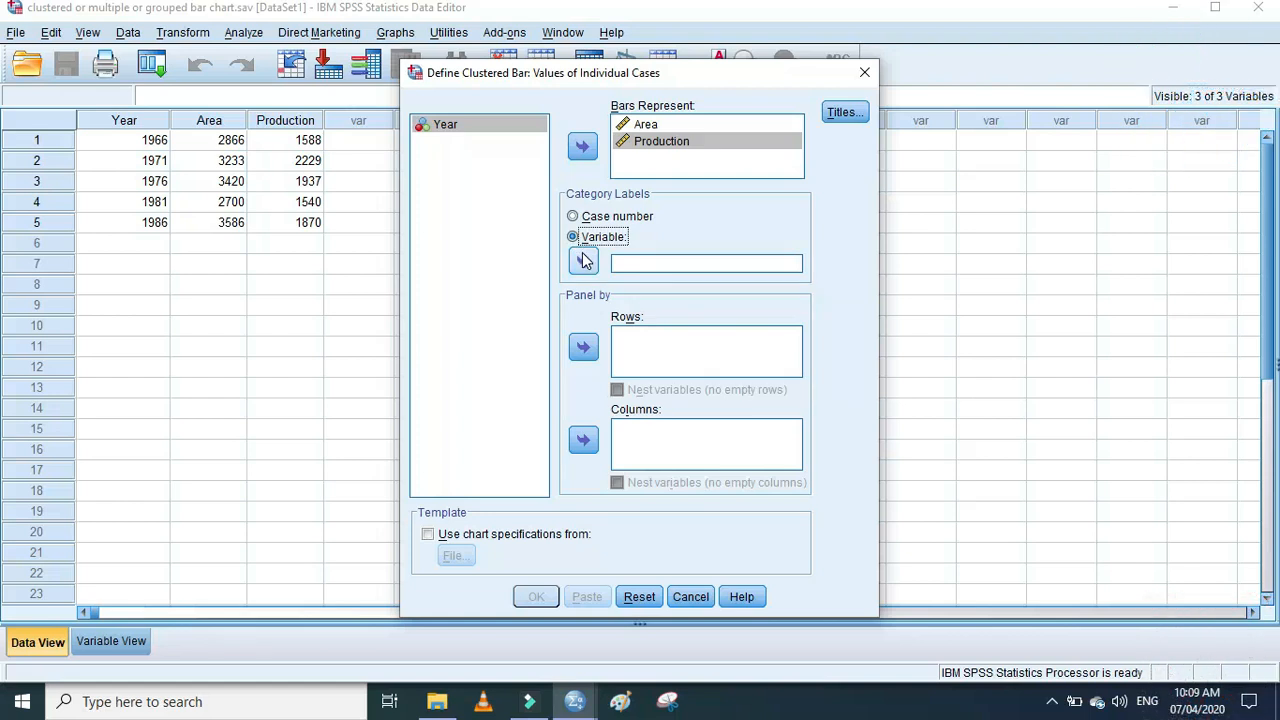
left_click(584, 259)
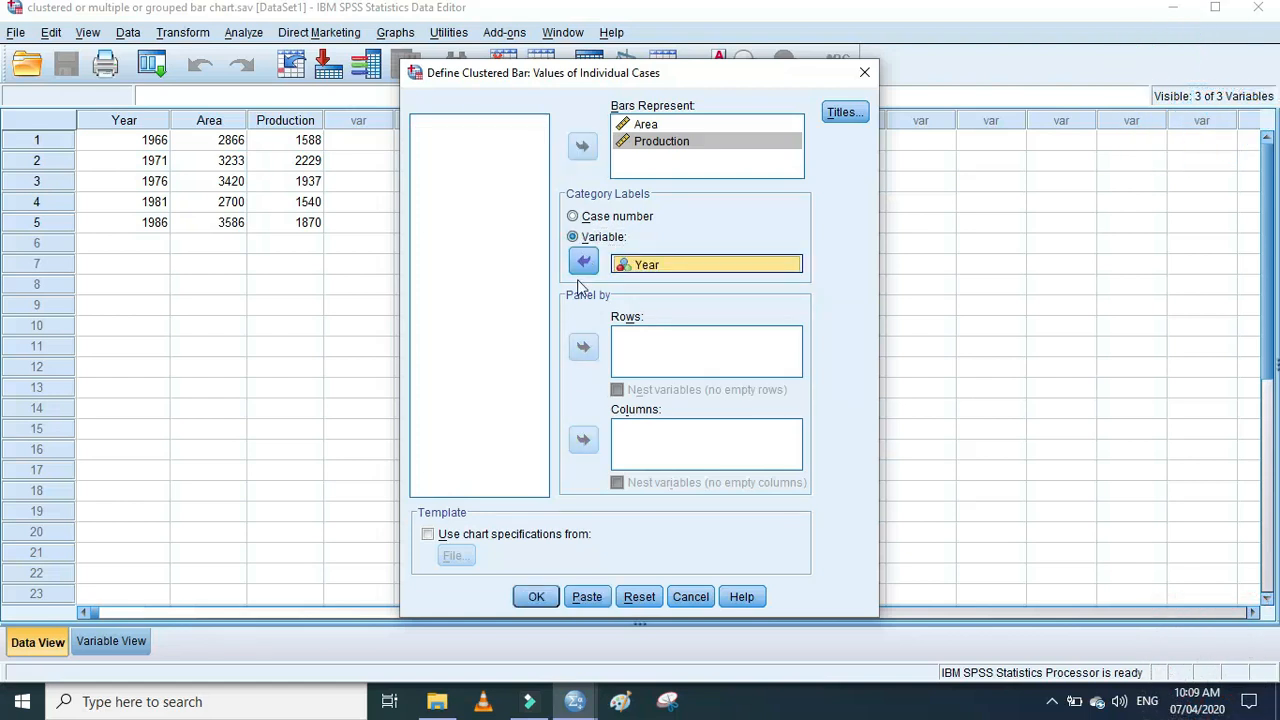
left_click(536, 597)
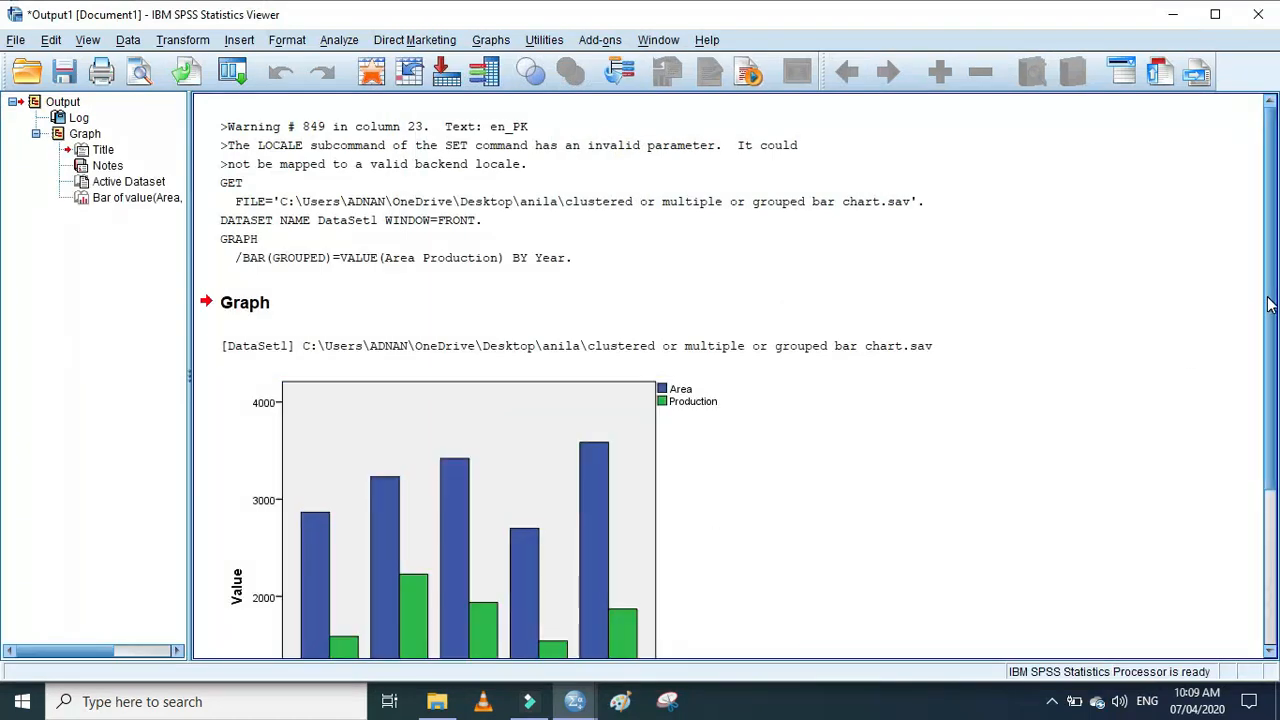
Open the generated bar chart for editing and show data labels on its bars
left_click_drag(1268, 306, 1268, 466)
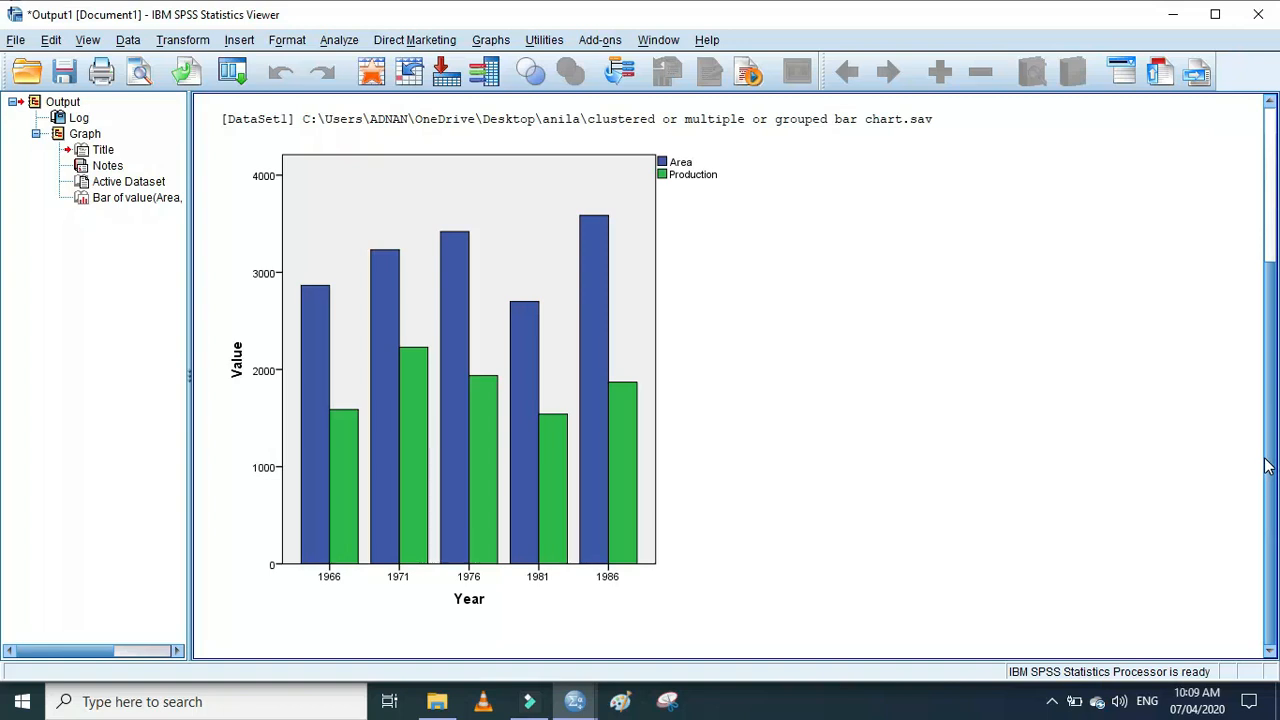
left_click(612, 250)
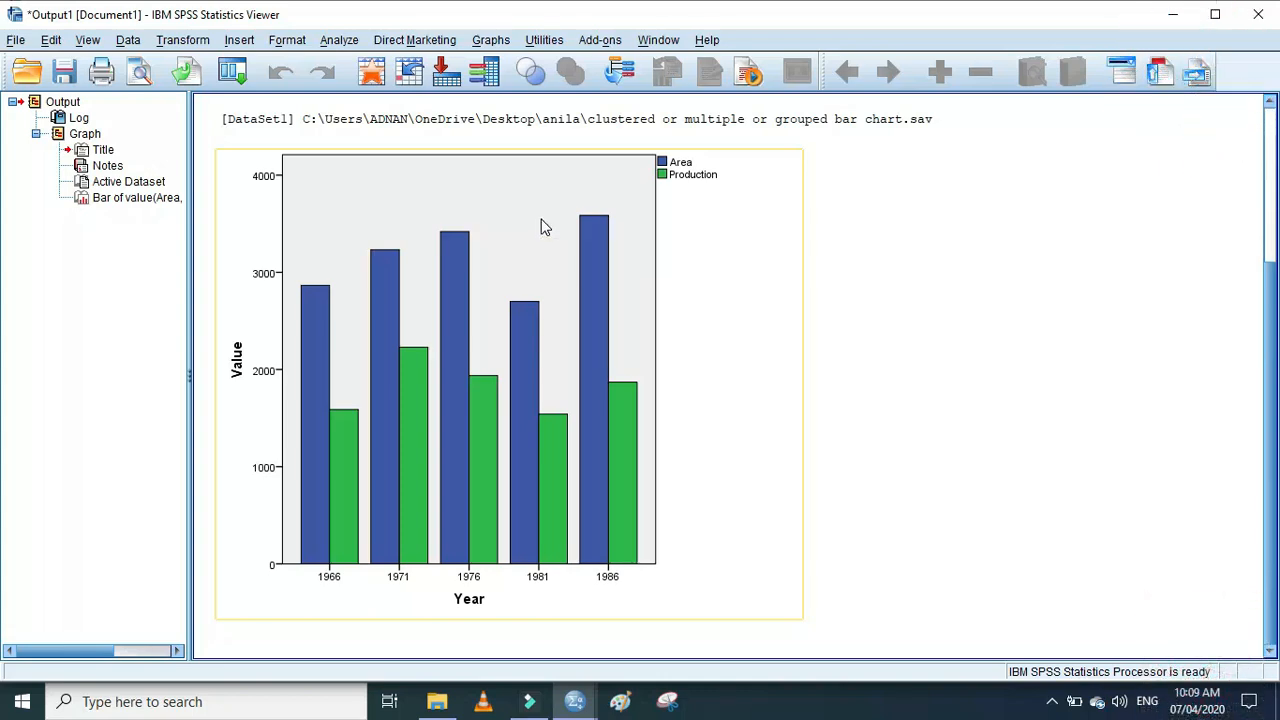
double_click(540, 227)
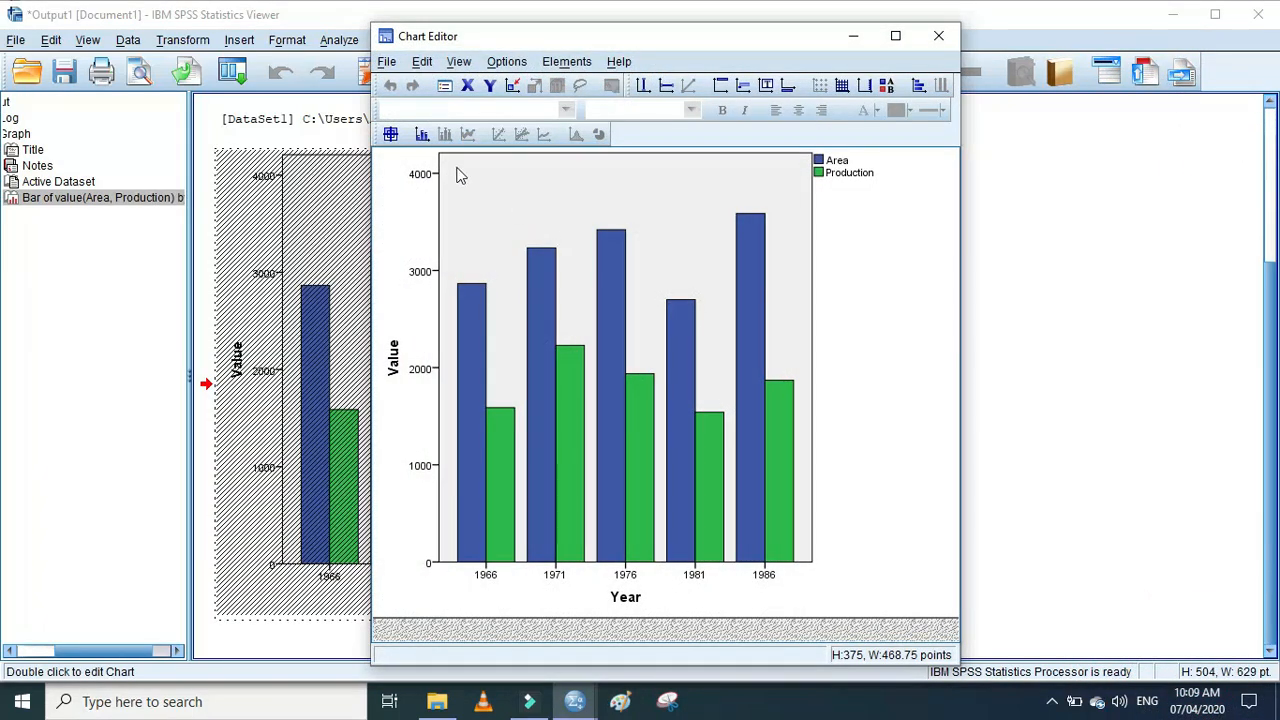
left_click(421, 136)
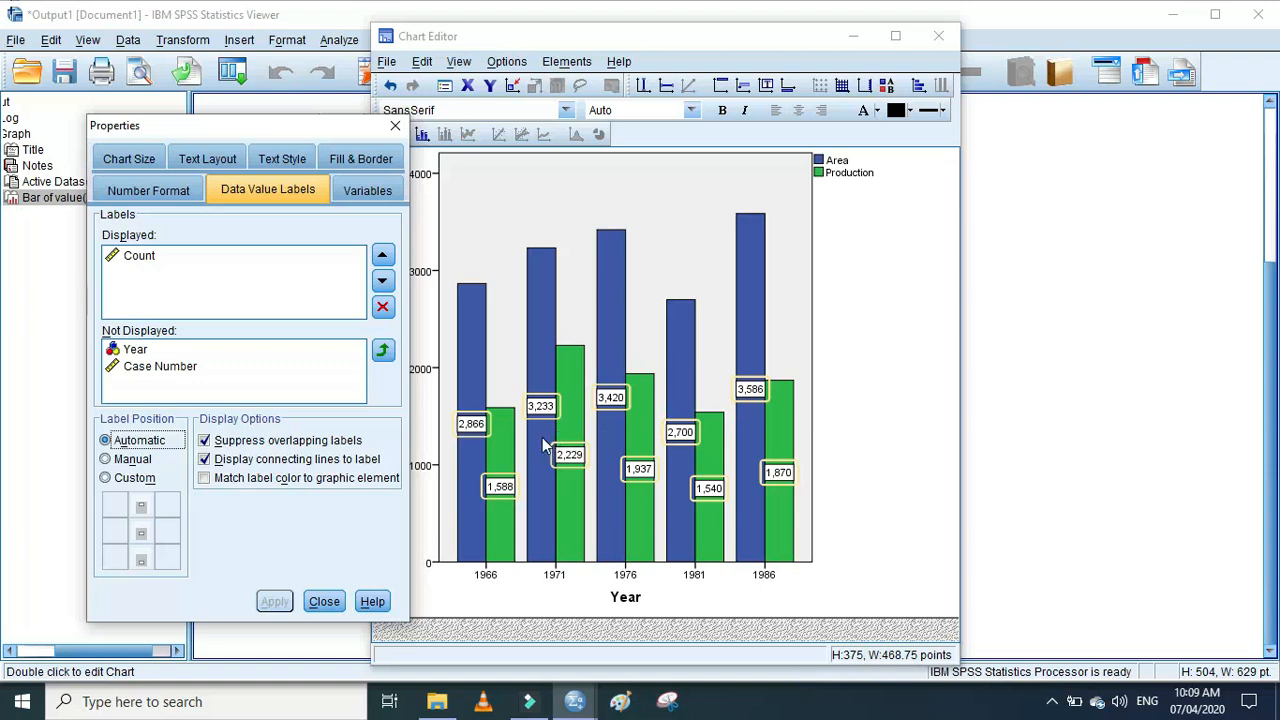
Apply a custom Above Center position to the data value labels
left_click(106, 479)
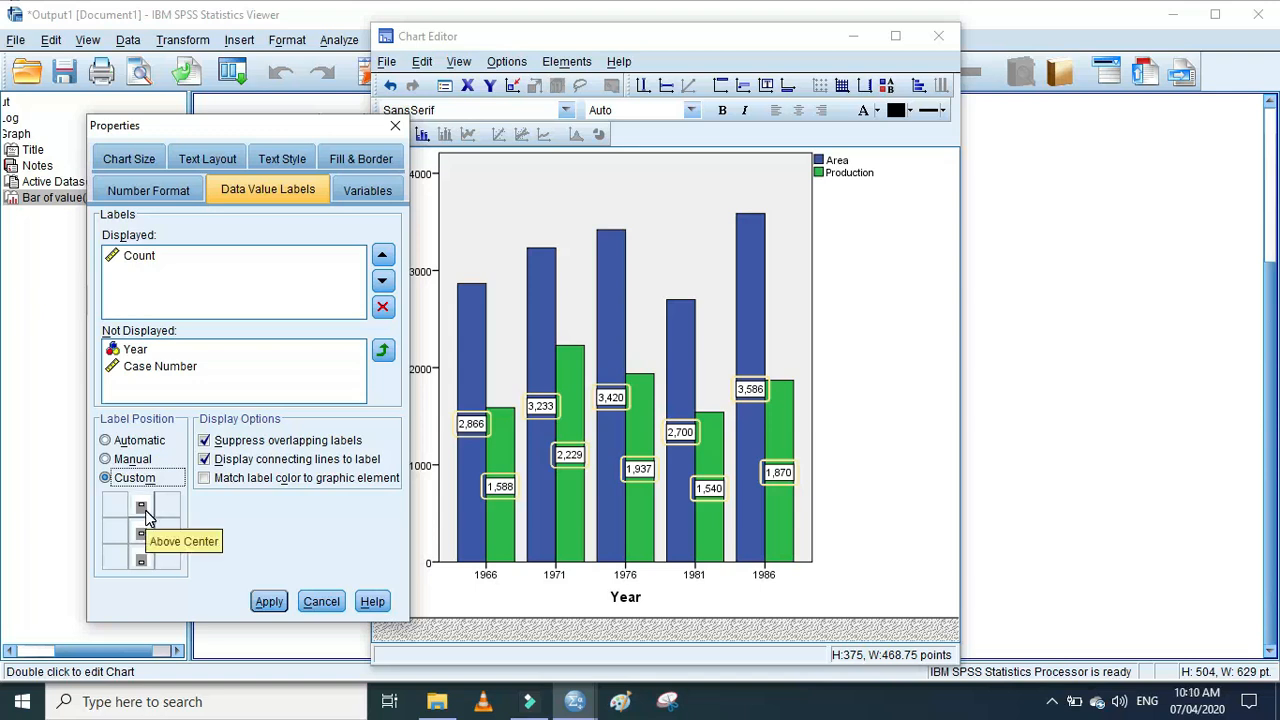
left_click(141, 506)
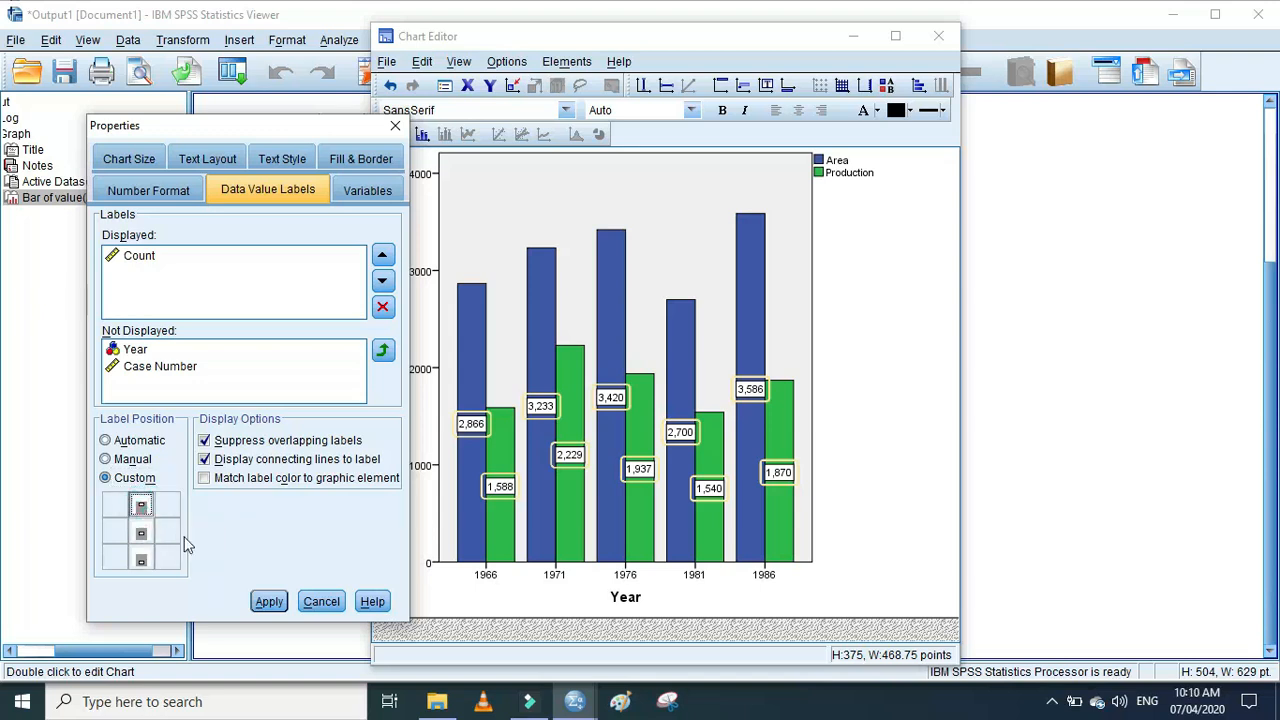
left_click(268, 602)
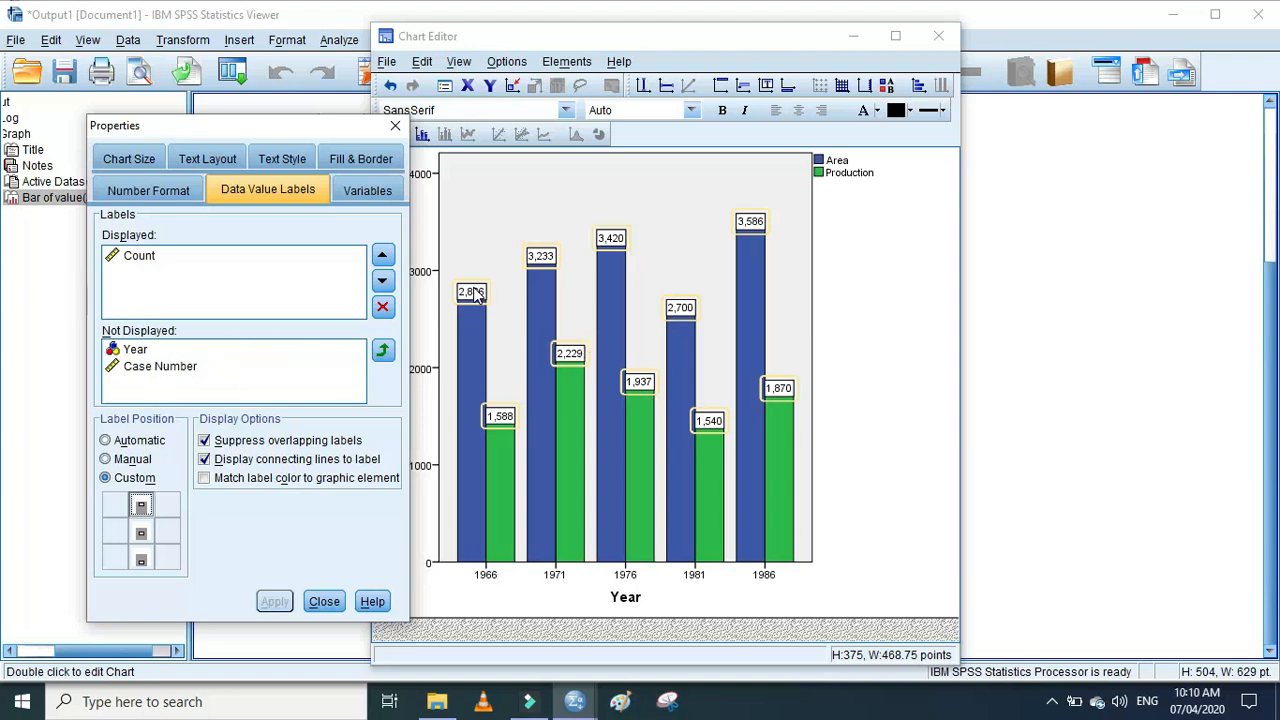
Fill the data value labels with dark red (162, 22, 25)
left_click(367, 158)
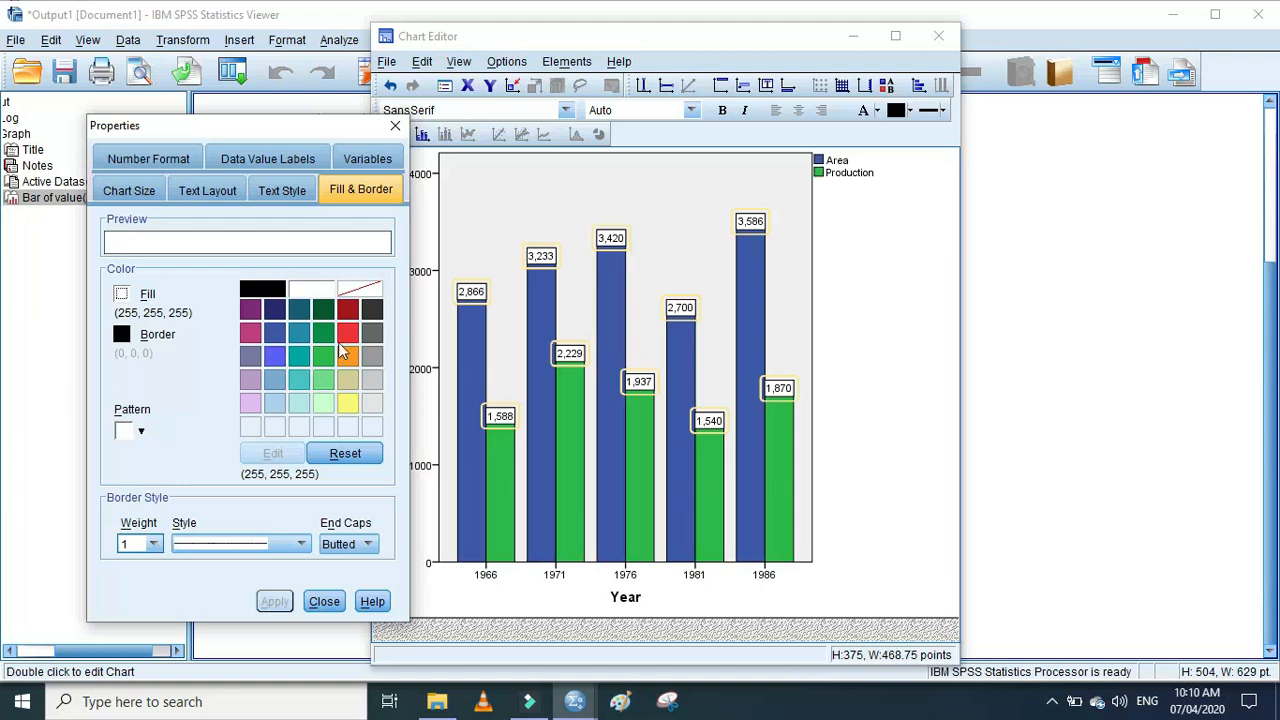
left_click(348, 312)
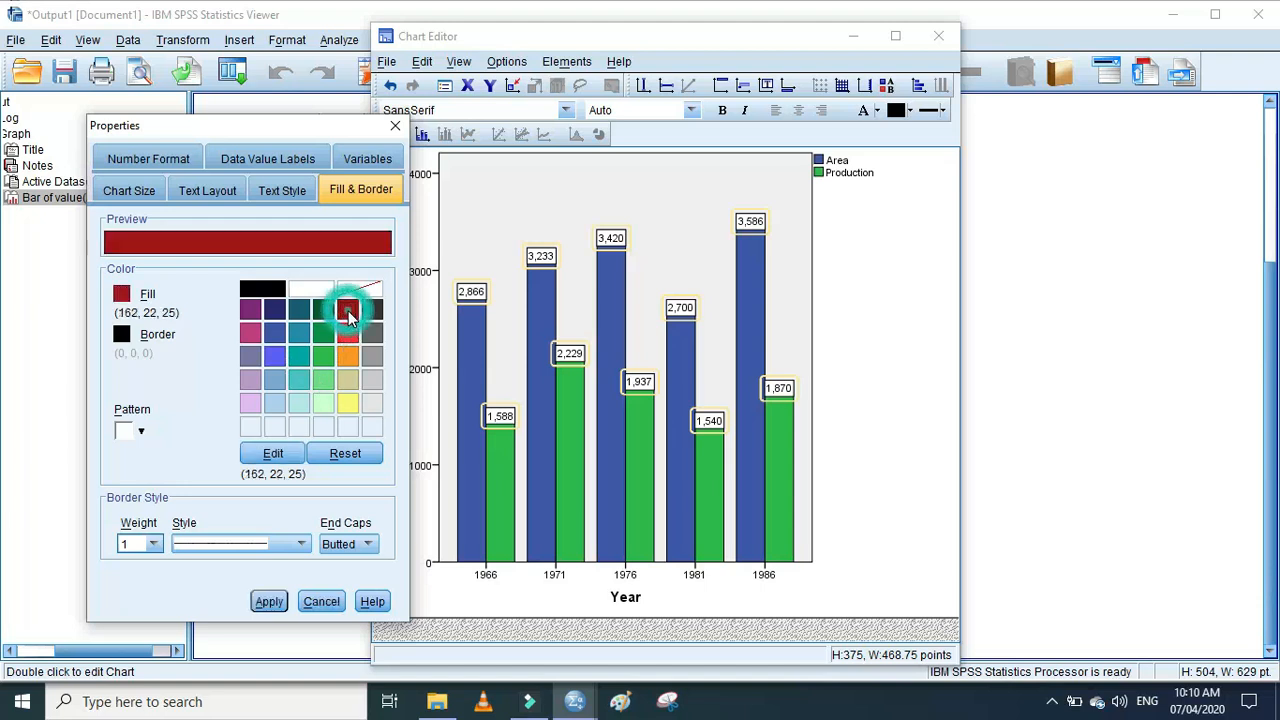
left_click(270, 602)
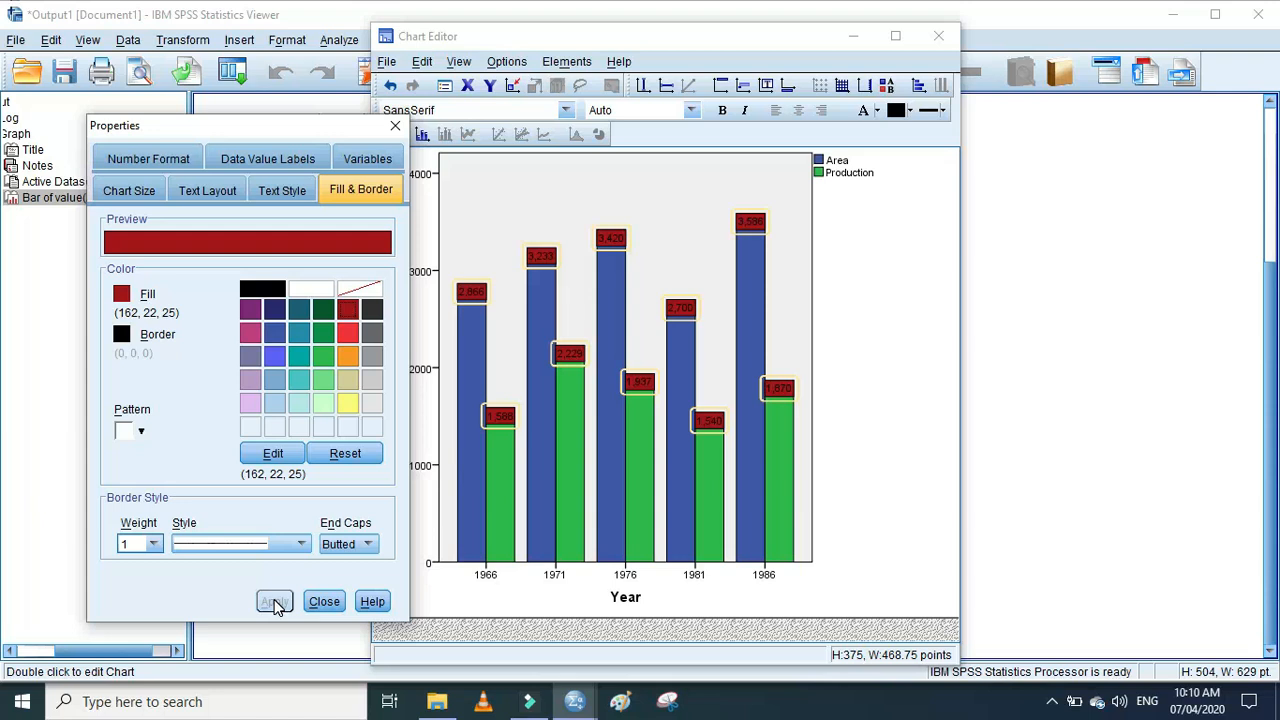
Set the border colour of the data value labels to orange (248, 152, 29) and close their properties
left_click(121, 336)
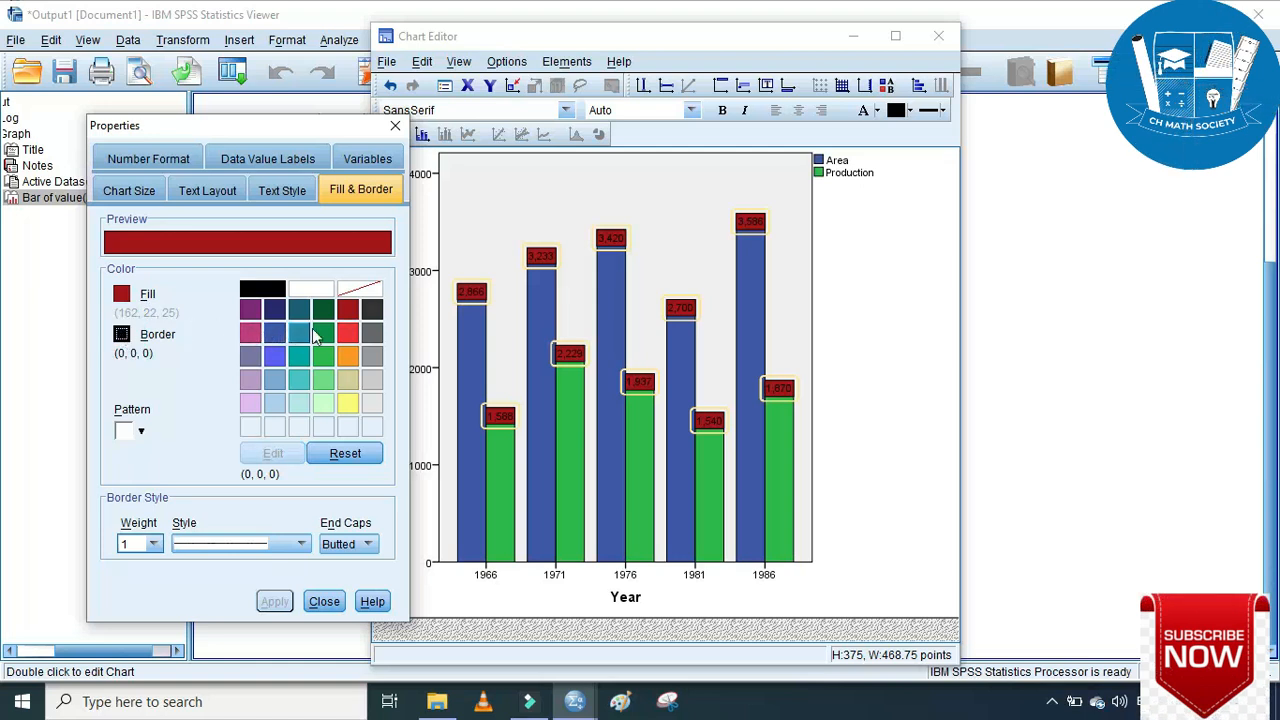
left_click(348, 356)
left_click(266, 603)
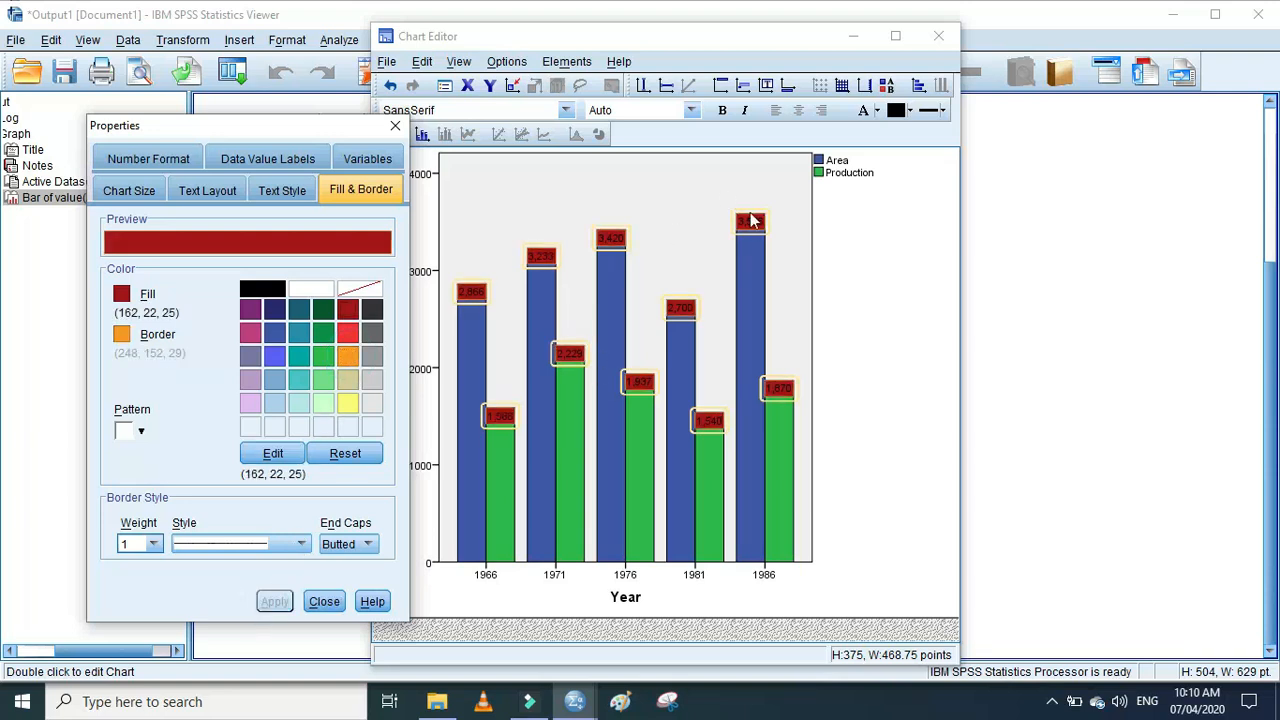
left_click(395, 128)
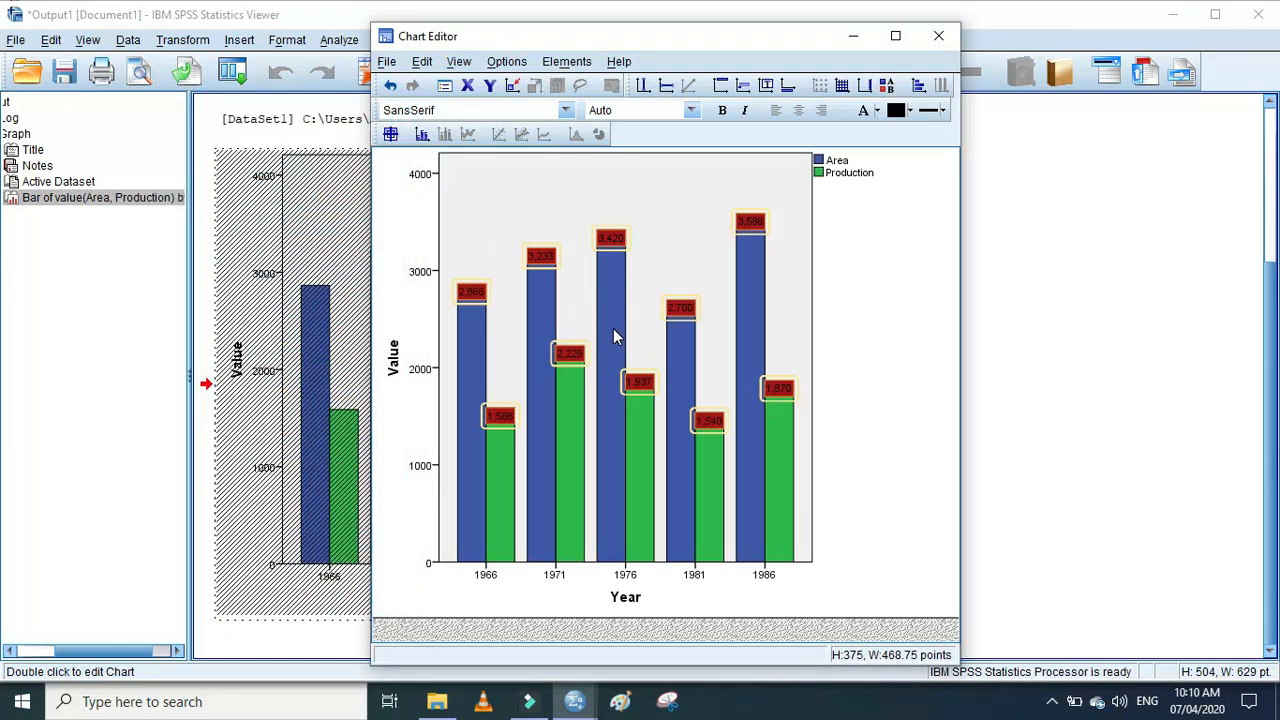
Apply a teal (0, 166, 164) border to all the bars and close their properties
double_click(614, 336)
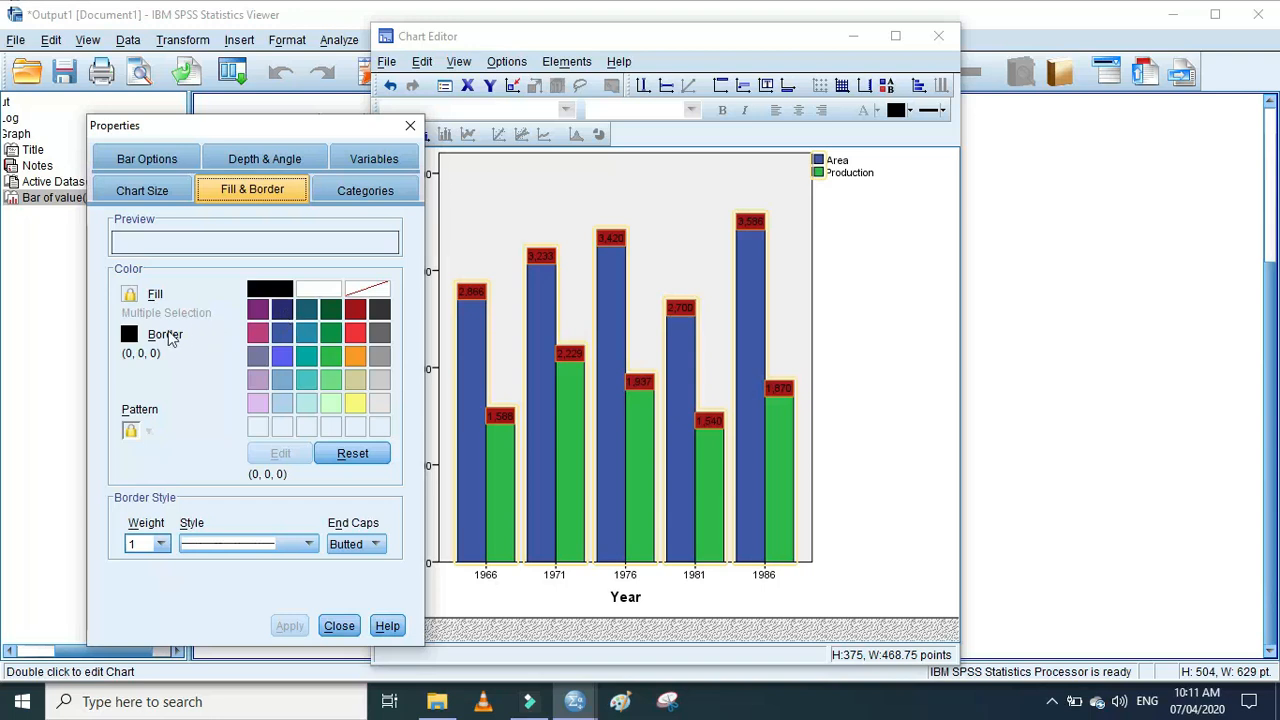
left_click(305, 359)
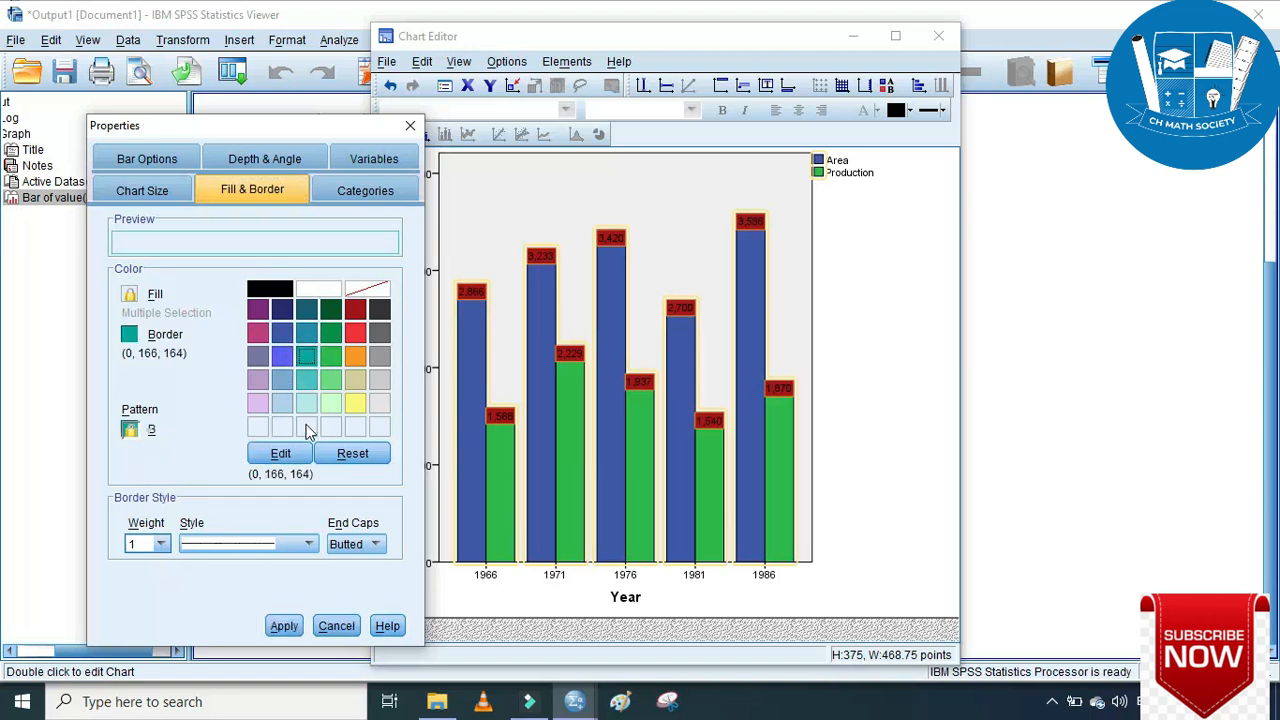
left_click(287, 627)
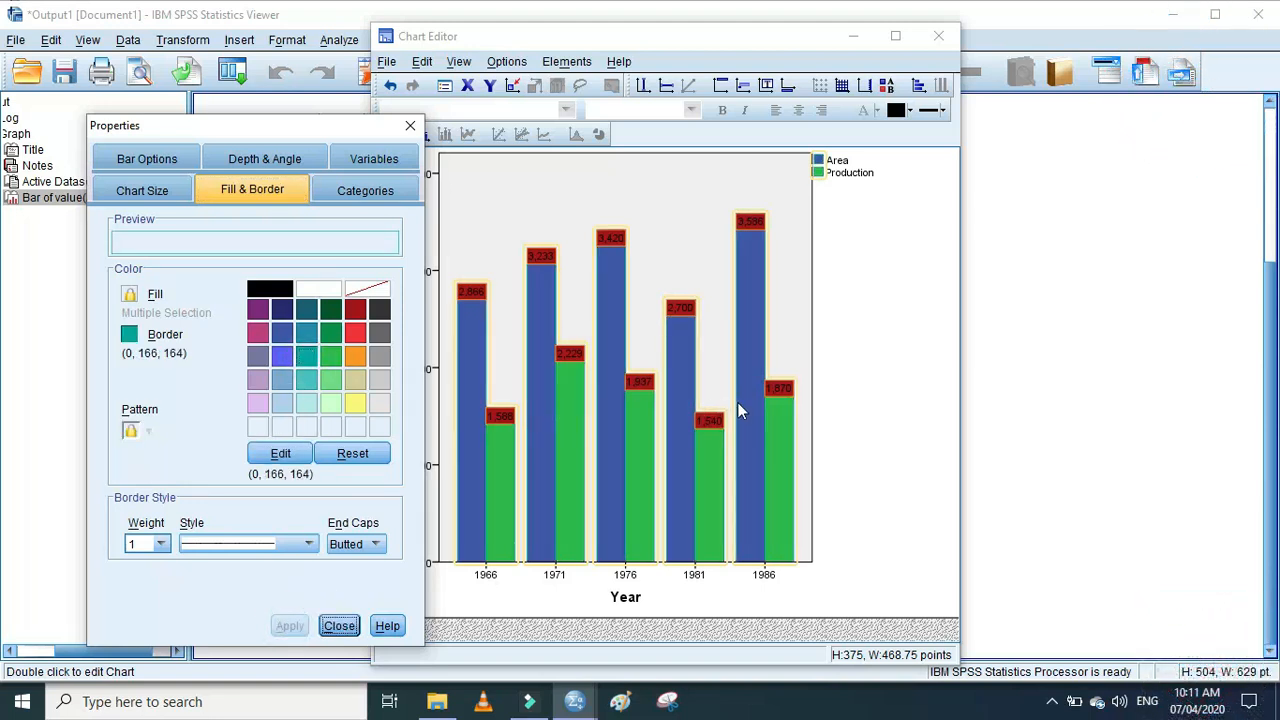
key("Escape")
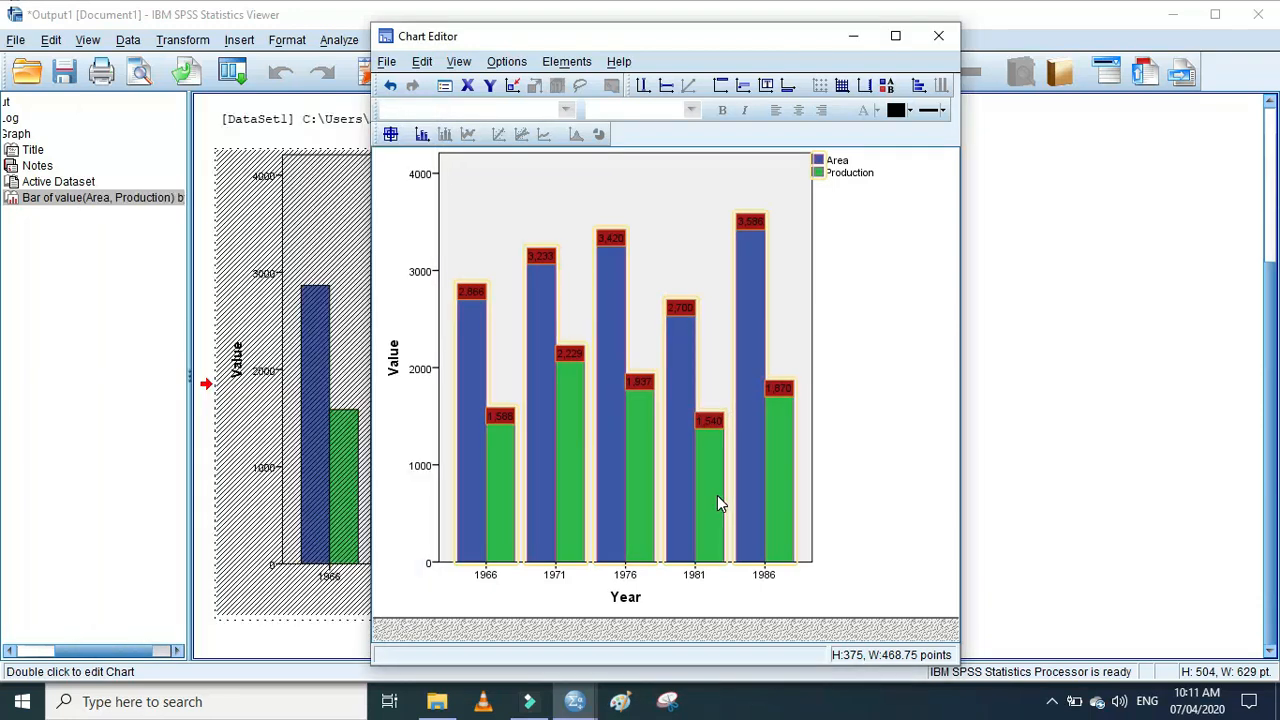
Fill only the Production bars with purple (124, 40, 125) and close the properties
double_click(819, 173)
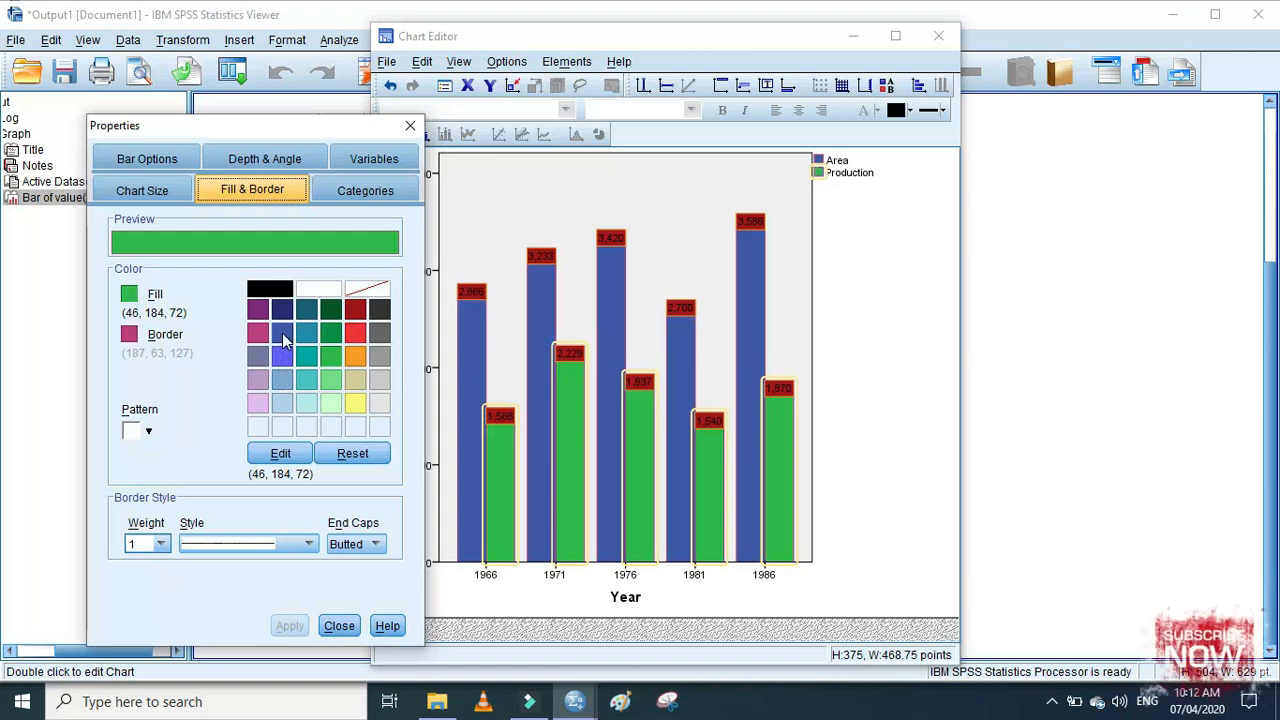
left_click(258, 314)
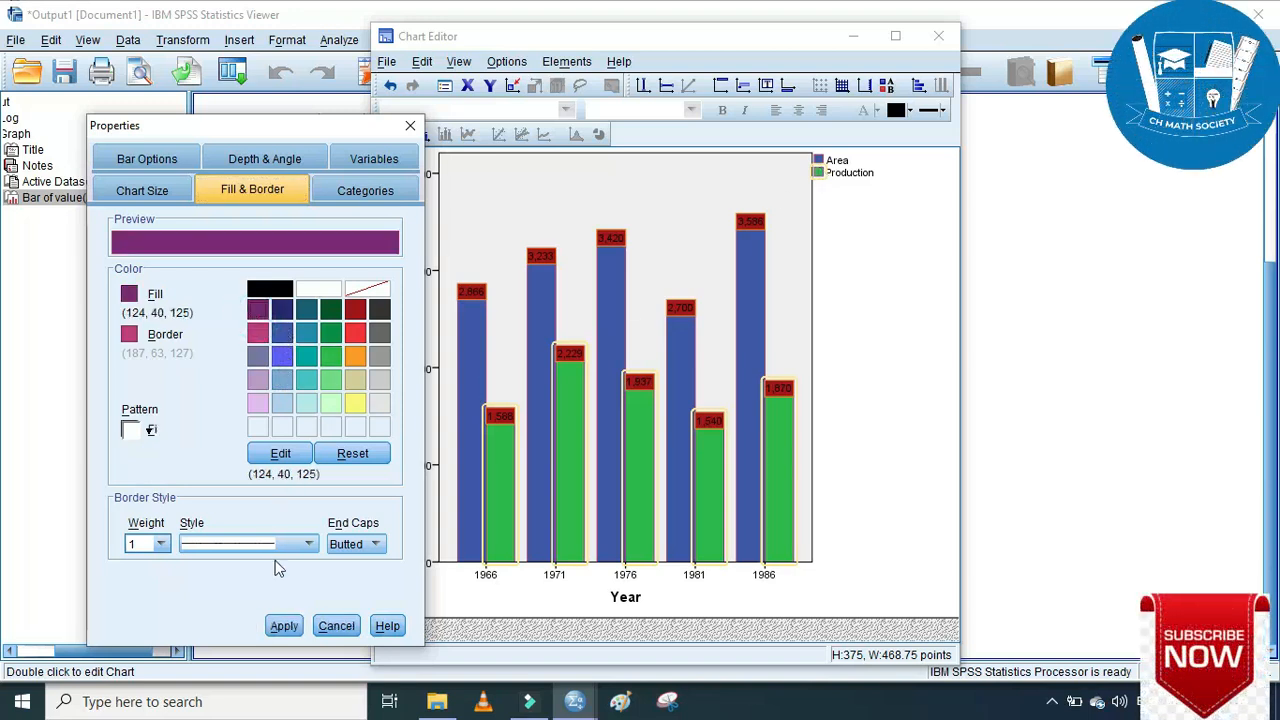
left_click(285, 628)
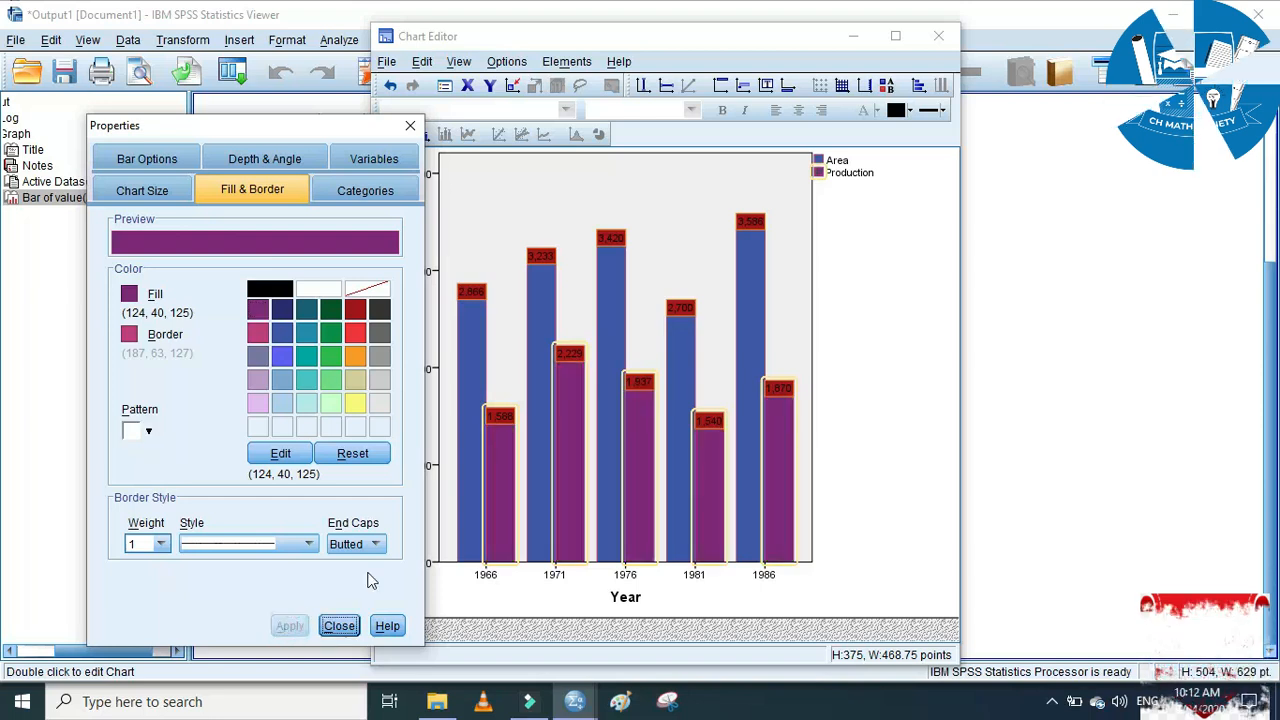
left_click(496, 275)
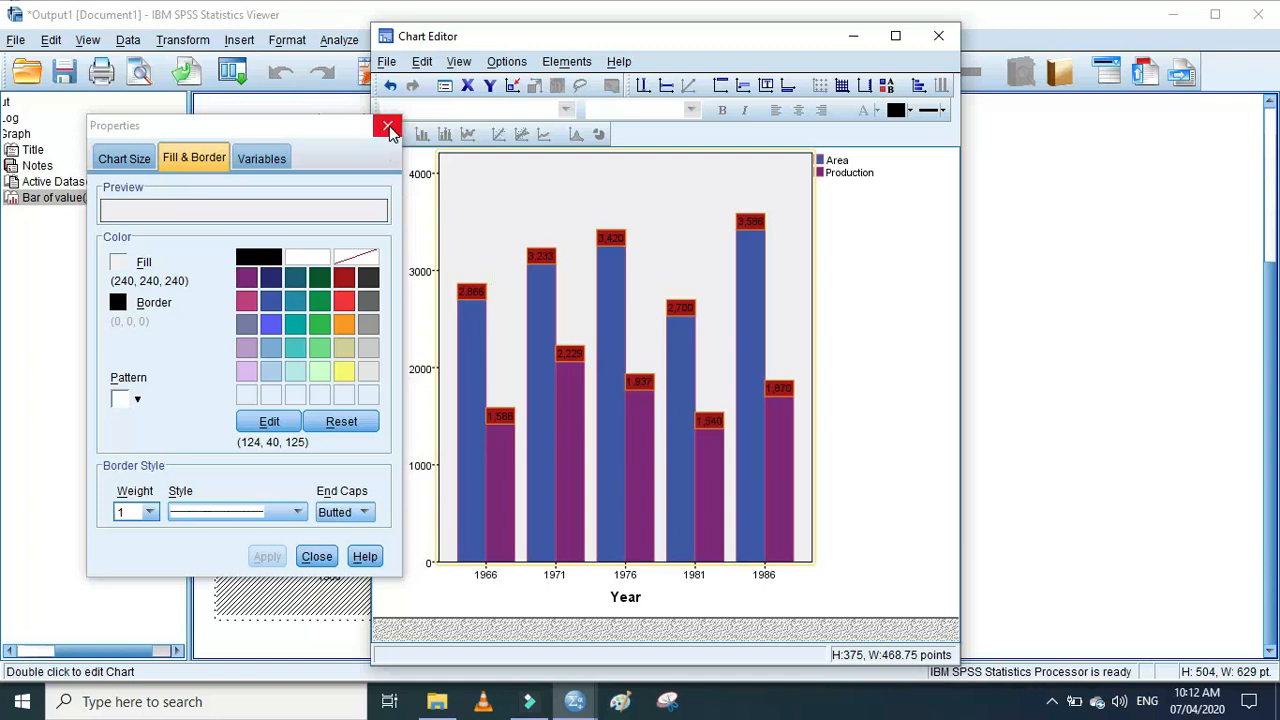
left_click(380, 128)
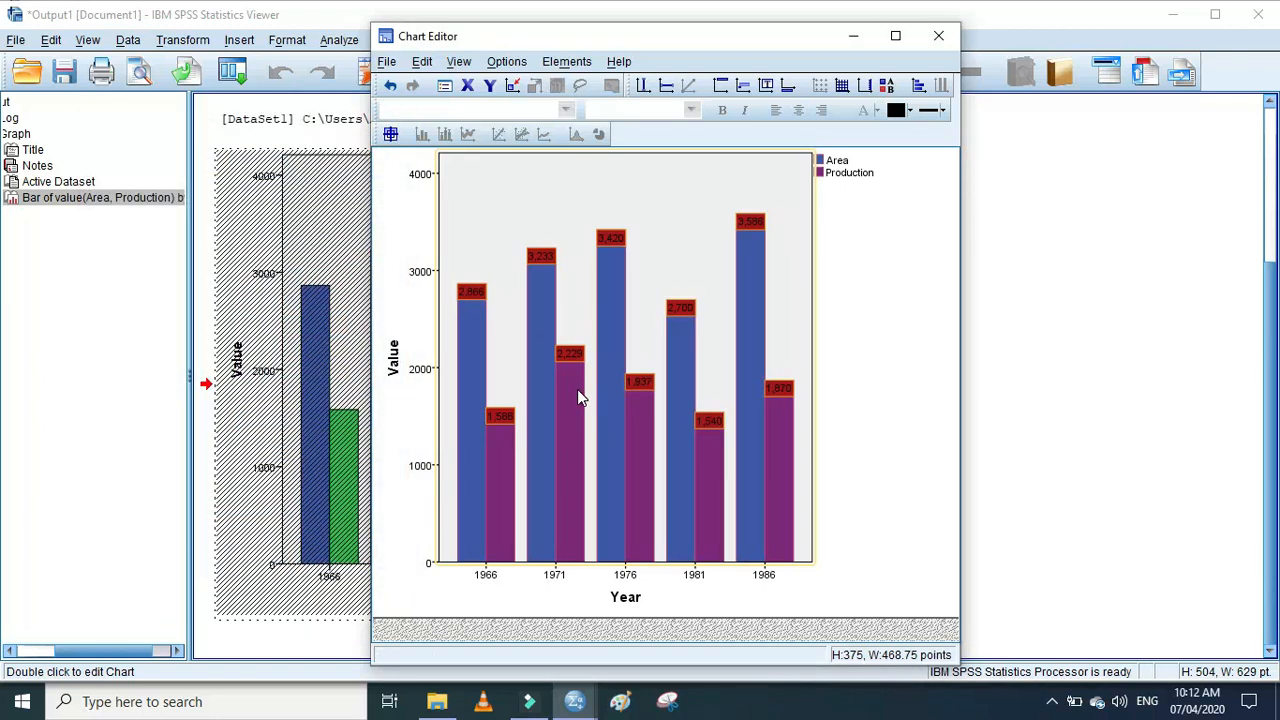
Set the cluster width of all the bars to 97% and apply it
double_click(545, 336)
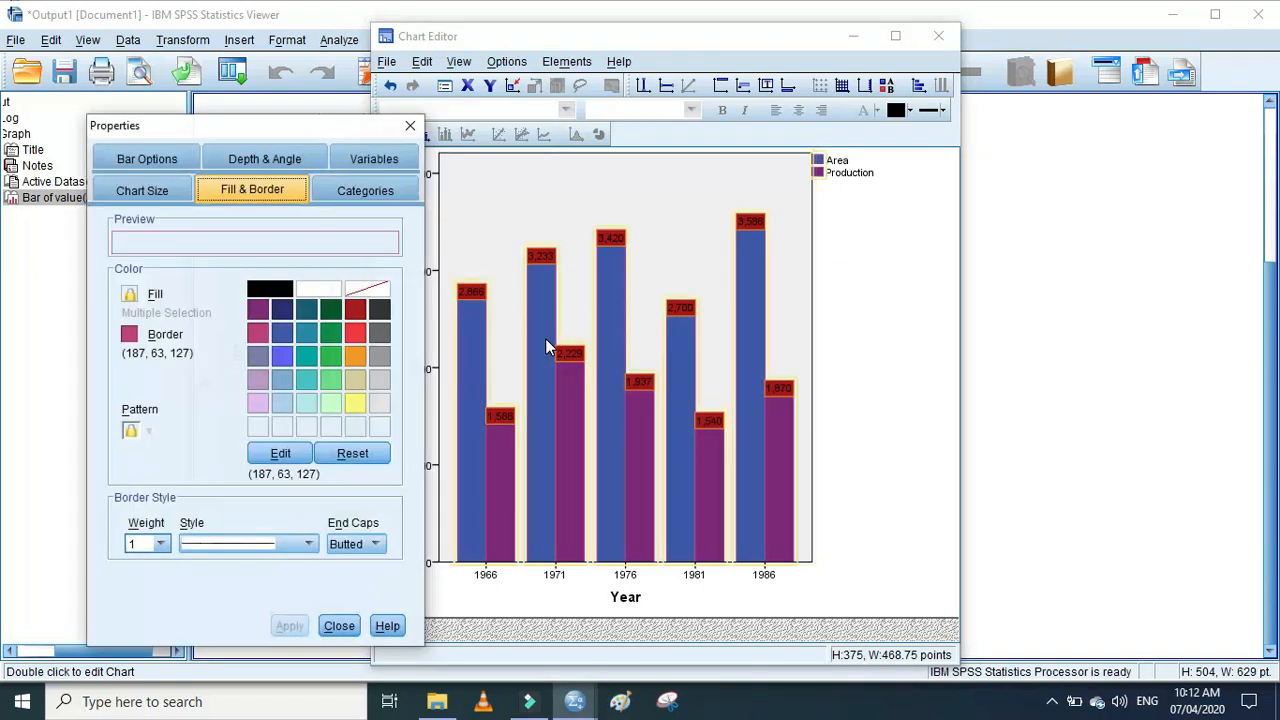
left_click(162, 163)
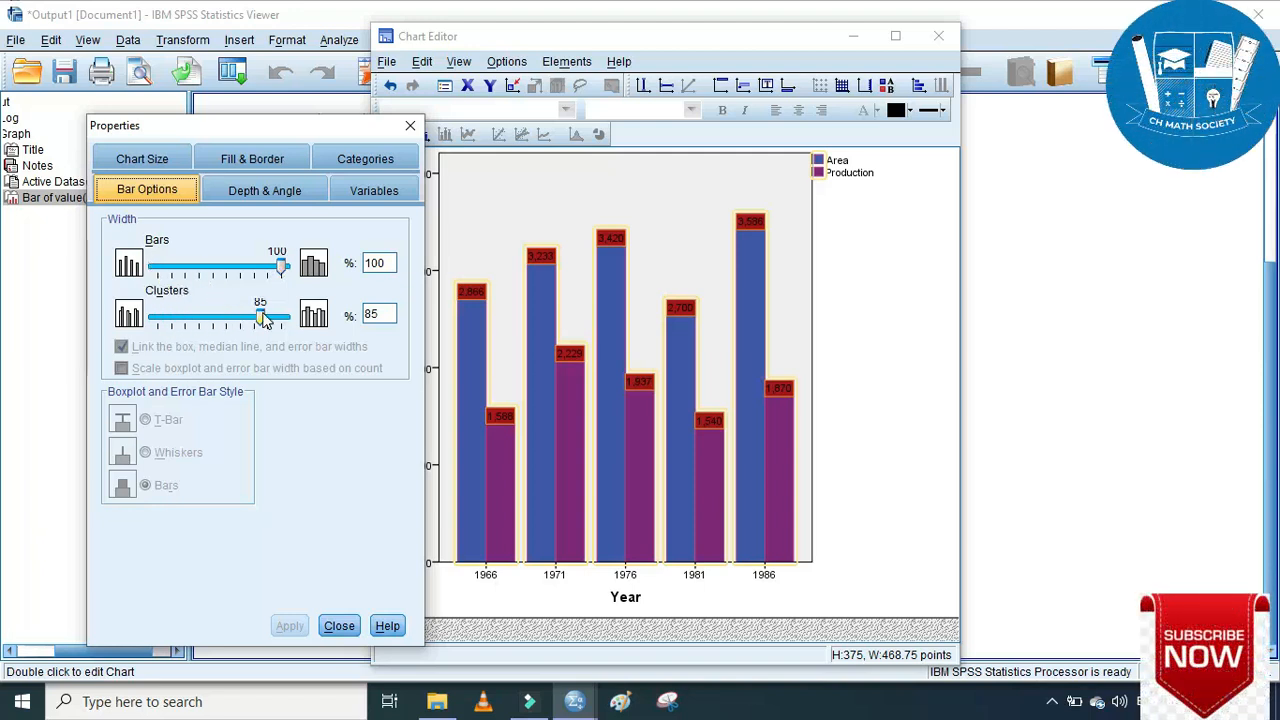
left_click_drag(264, 318, 281, 318)
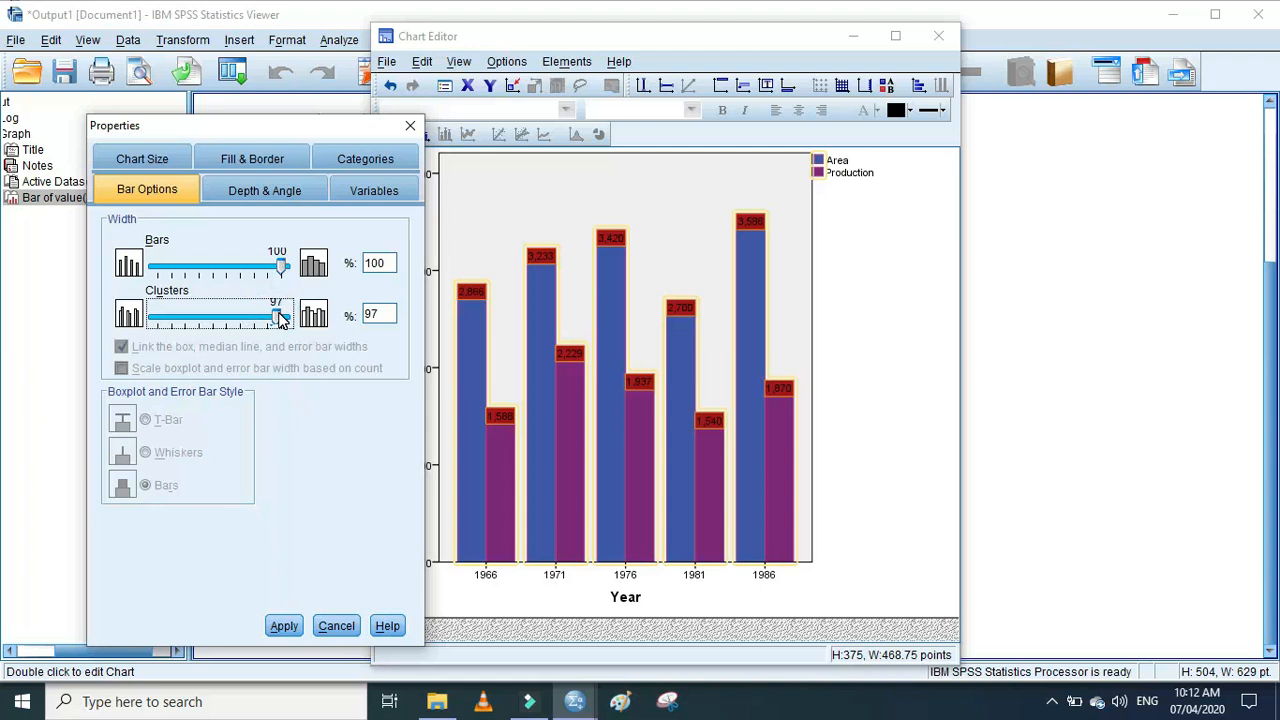
left_click(287, 625)
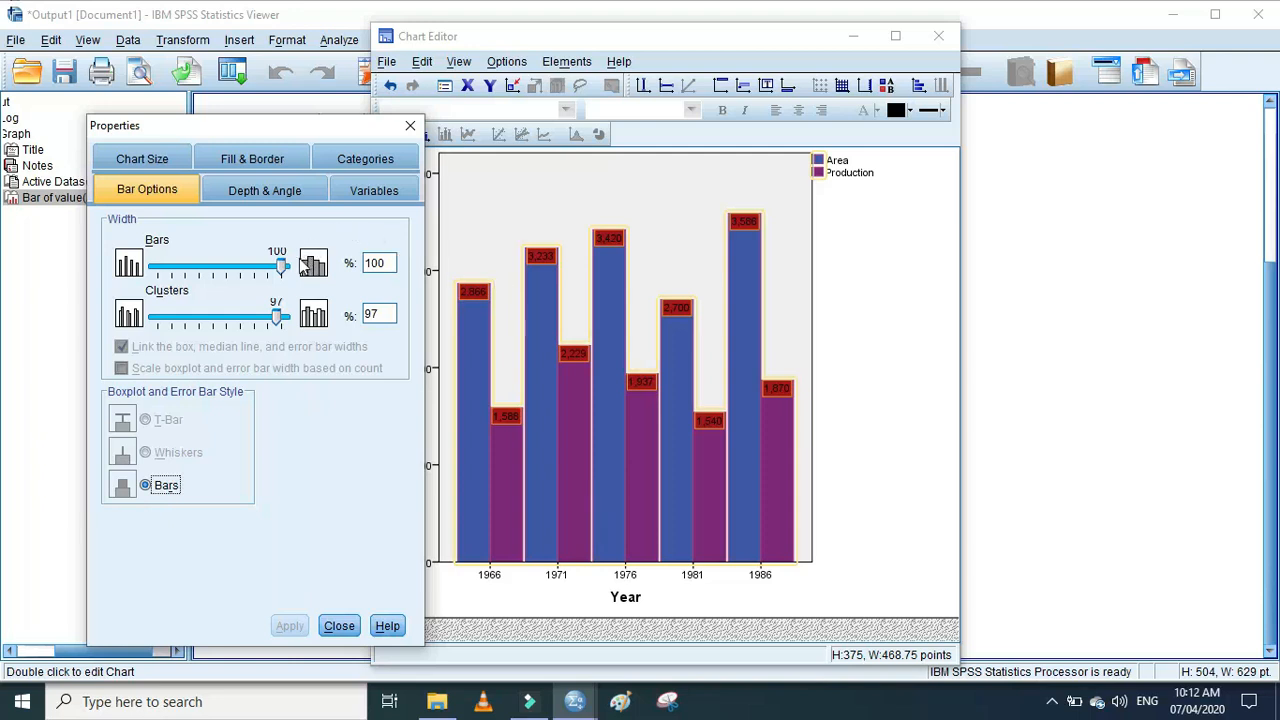
Try a bar width of 66% on all the bars, close the properties and undo the width change
left_click_drag(282, 268, 234, 268)
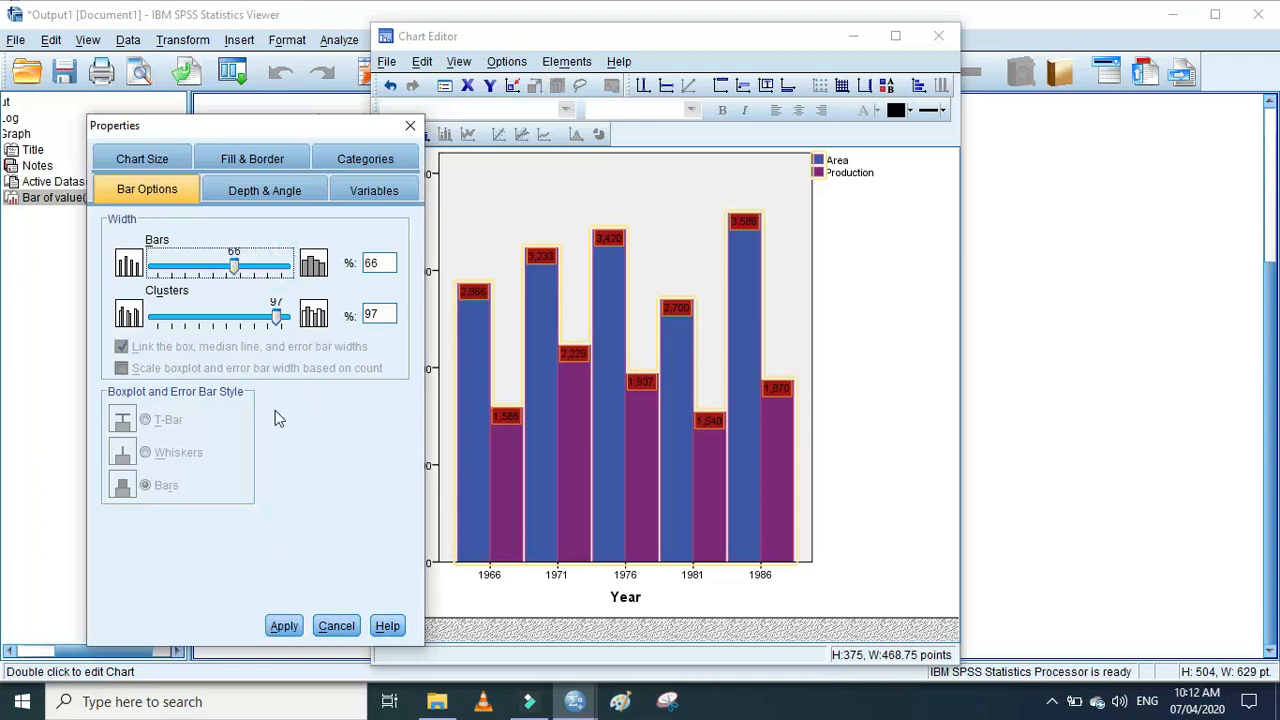
left_click(284, 626)
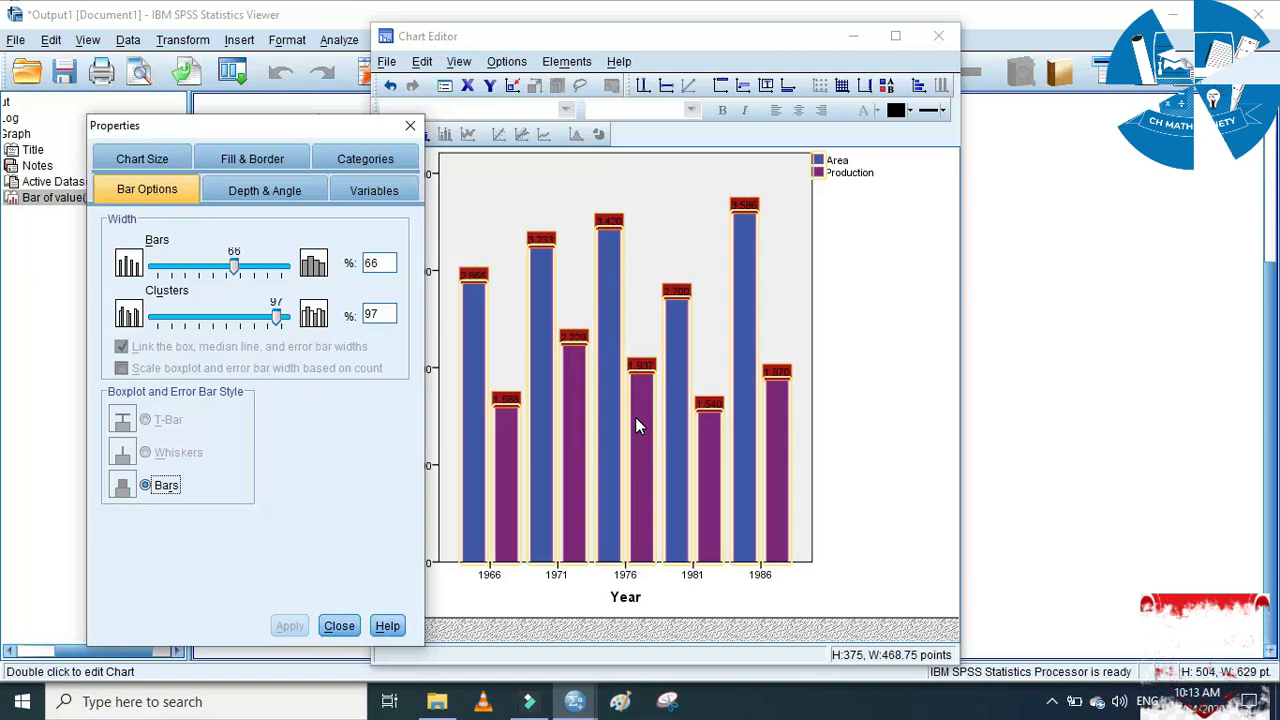
left_click(417, 133)
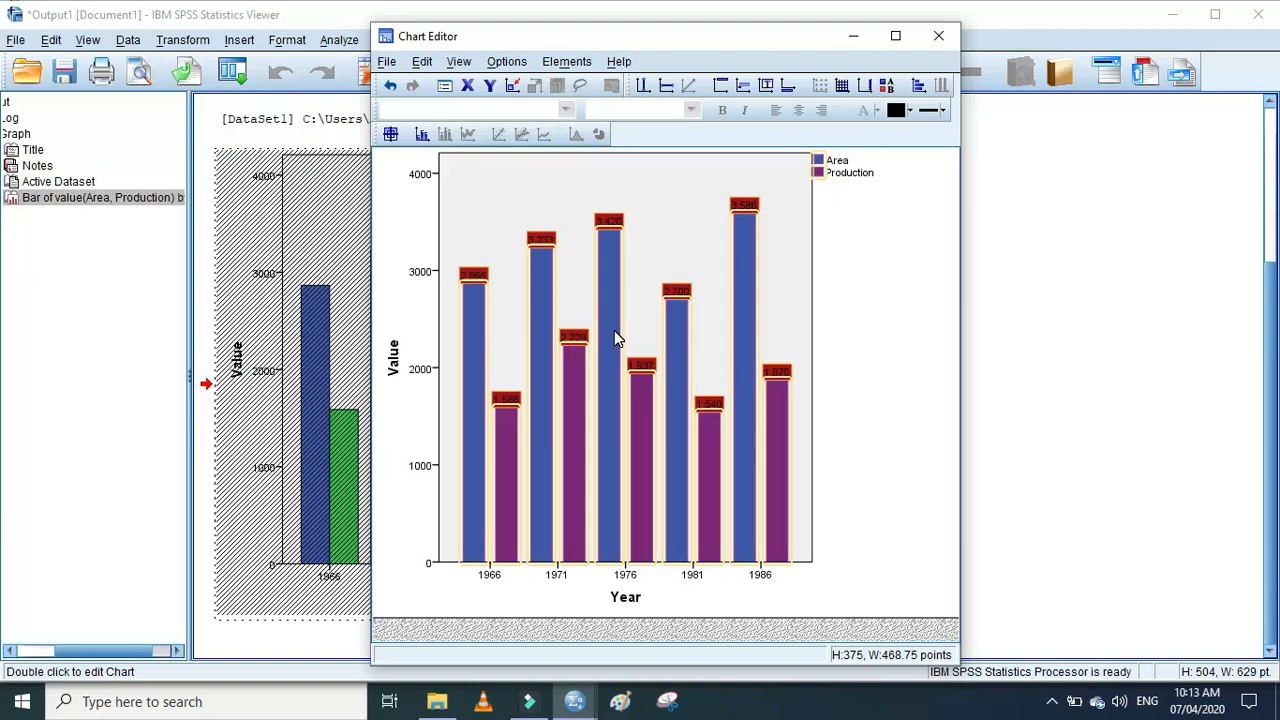
left_click(391, 88)
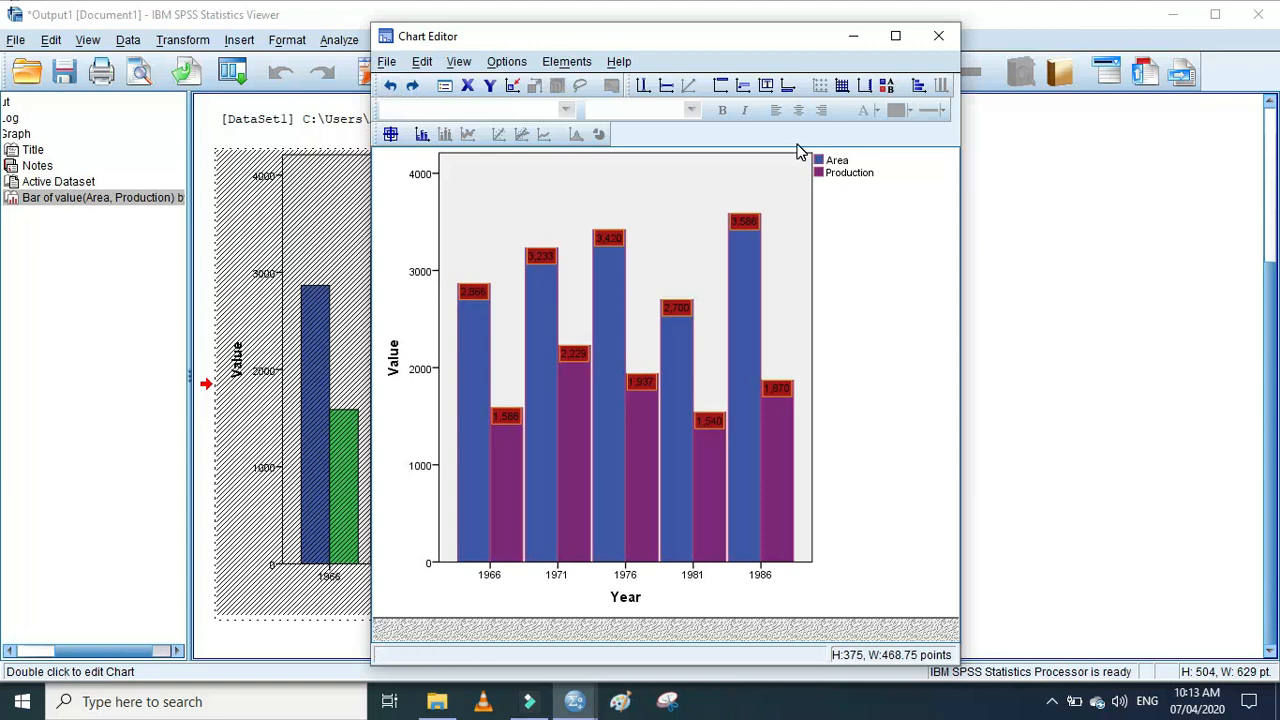
Insert a title above the chart with its default text and close the properties
left_click(724, 87)
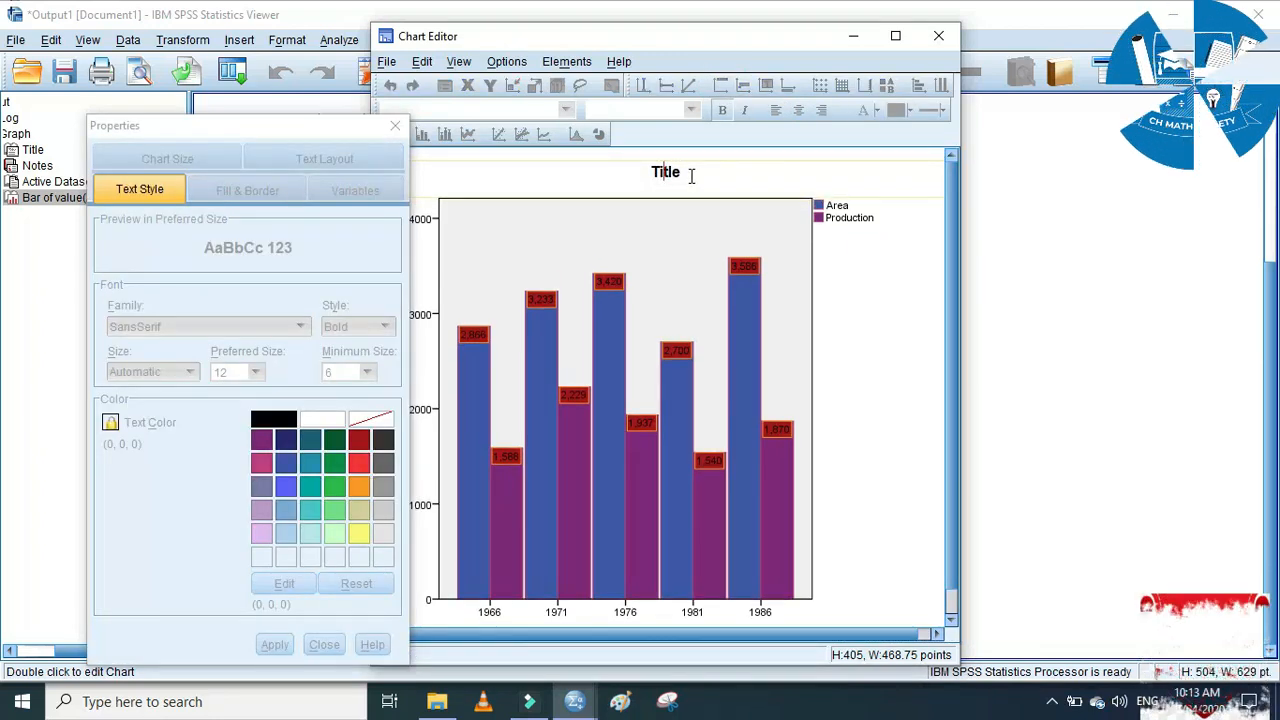
left_click(395, 126)
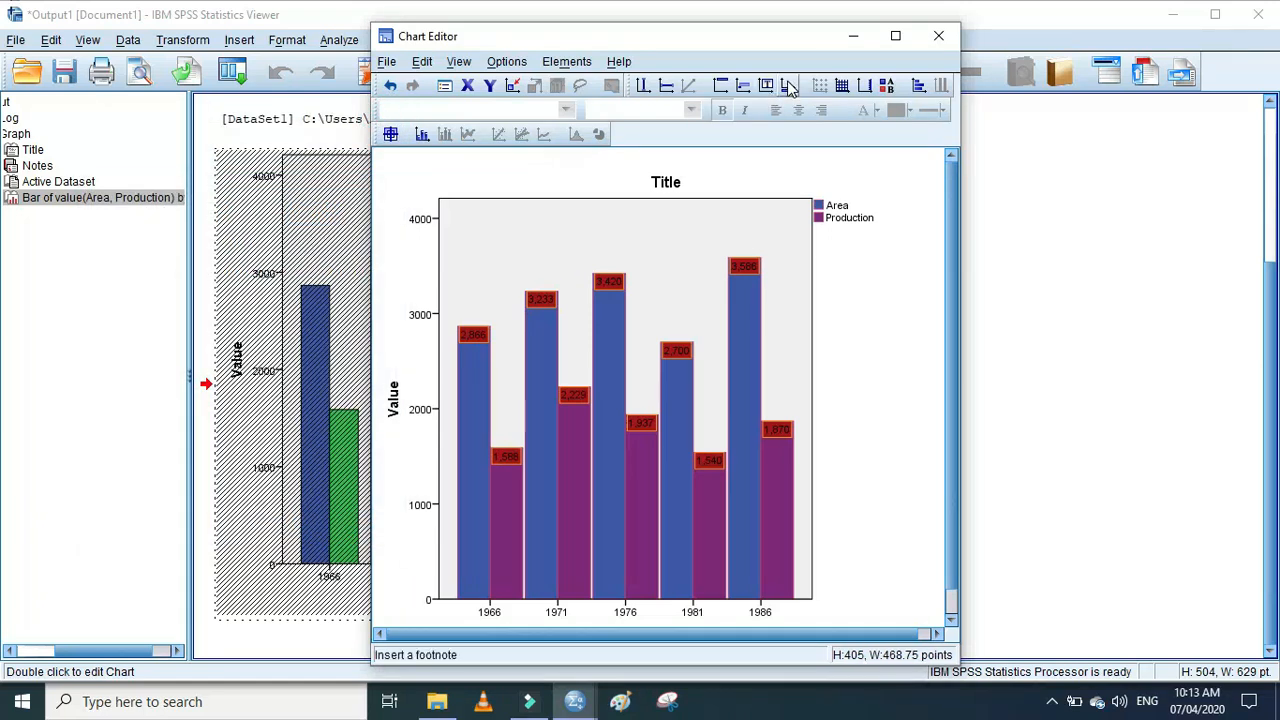
Transpose the chart so the Area and Production bars run horizontally
left_click(504, 64)
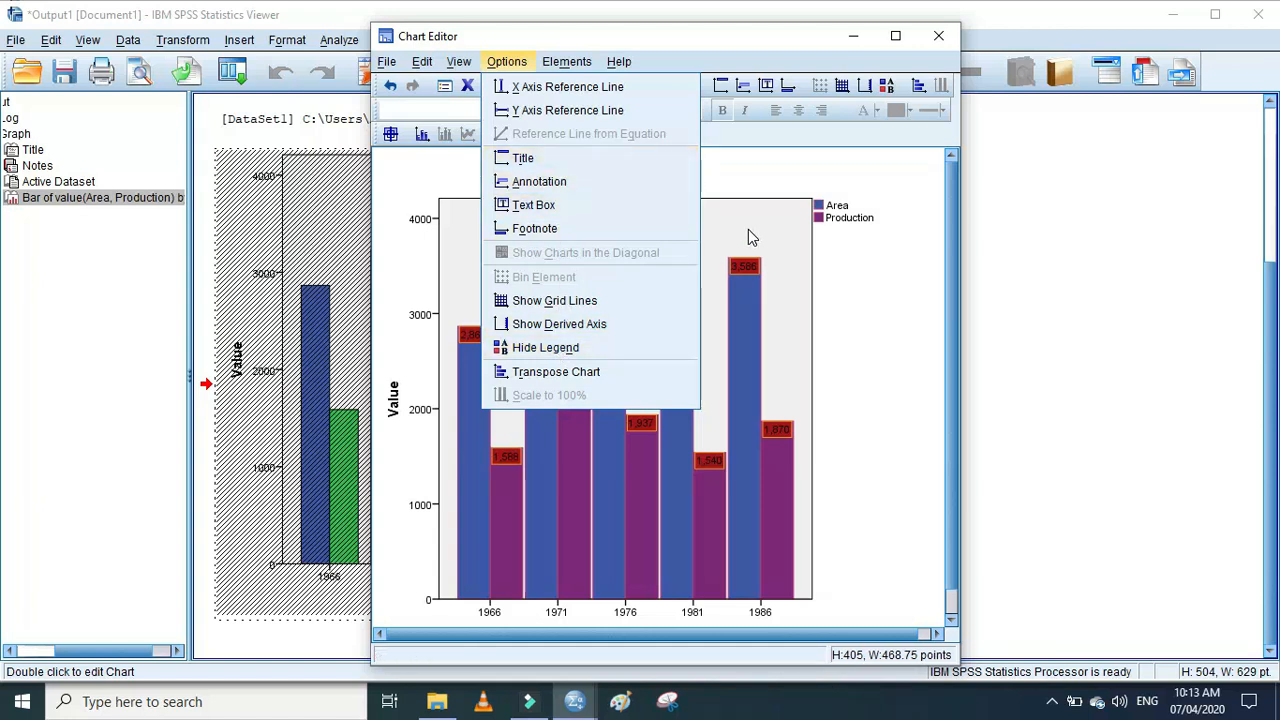
left_click(841, 272)
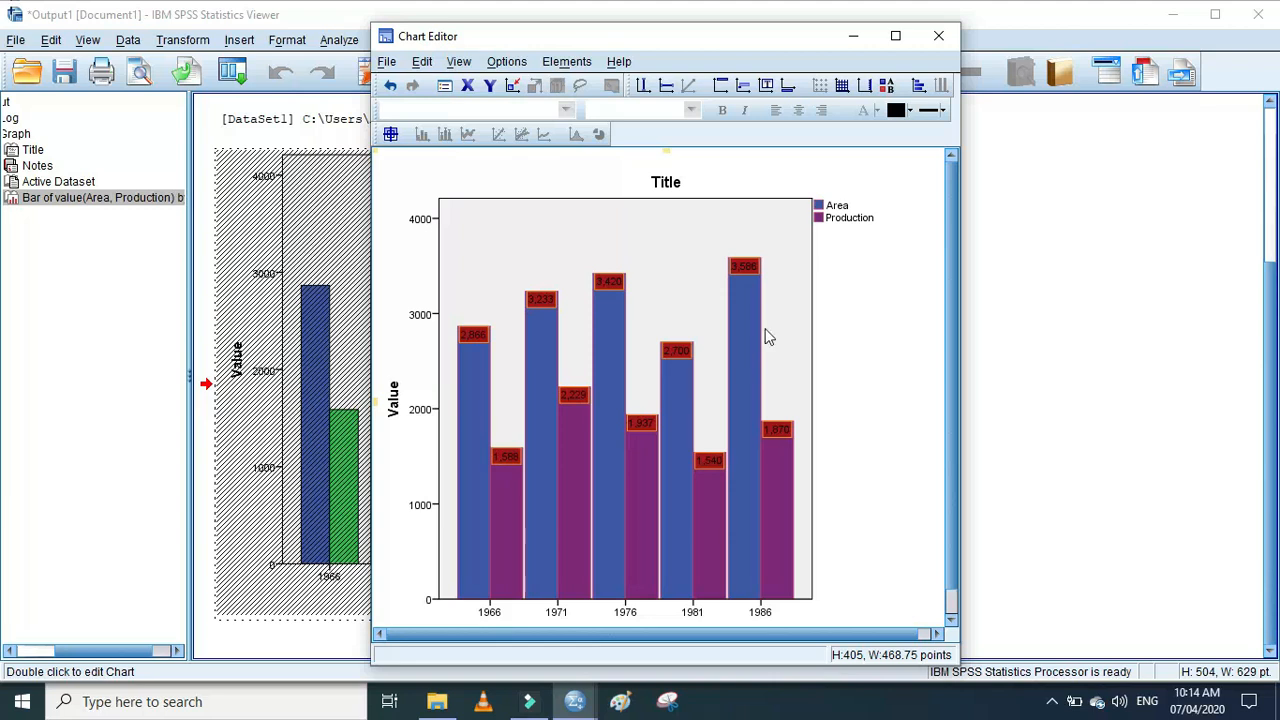
left_click(918, 88)
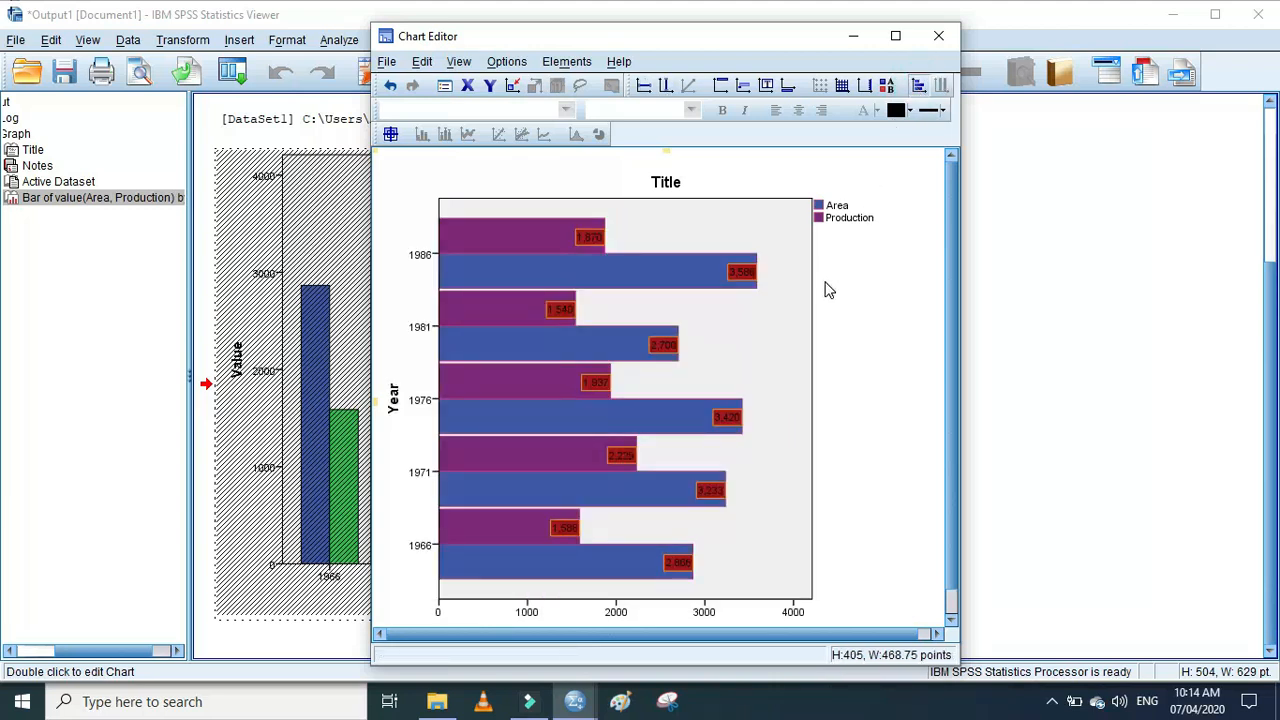